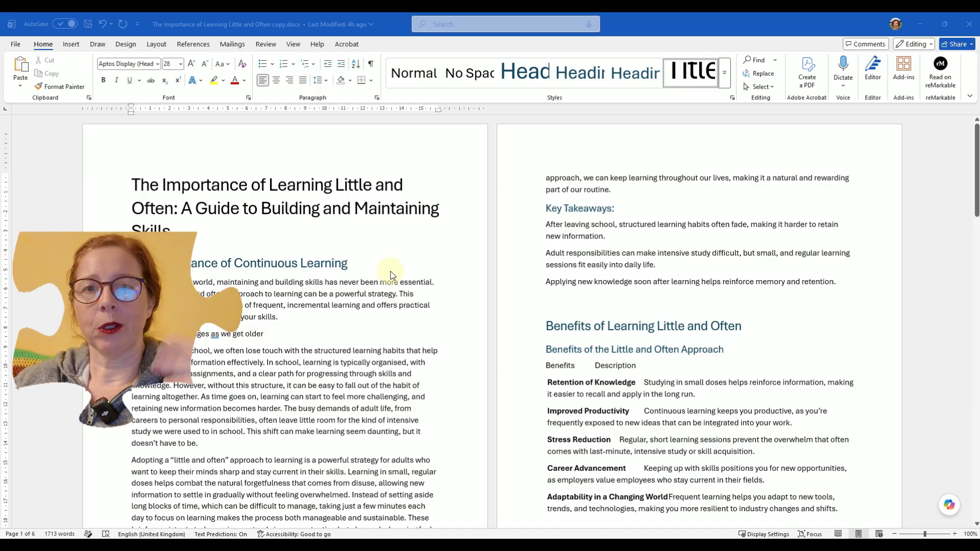
# Step: Open the document's footer for editing without applying a built-in footer design
pyautogui.click(71, 44)
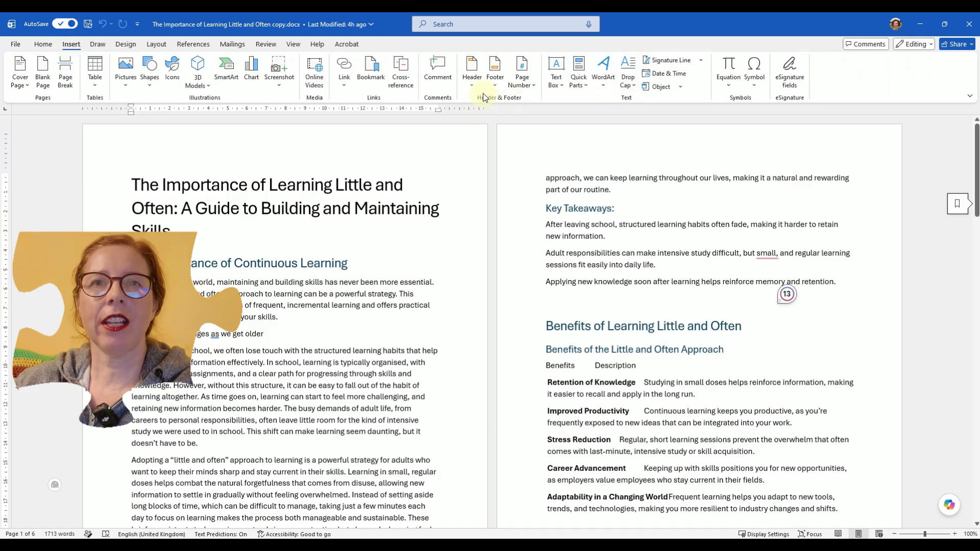
pyautogui.click(524, 91)
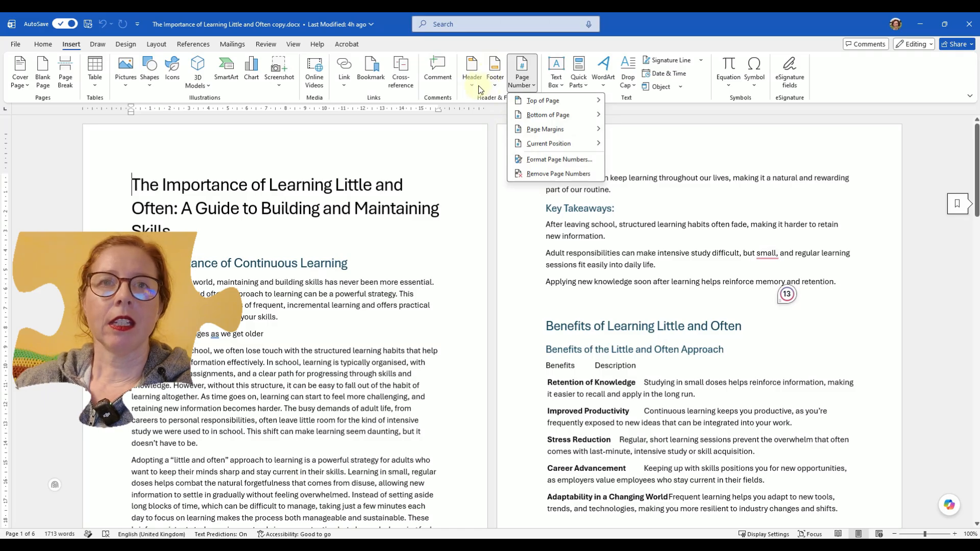
pyautogui.click(494, 82)
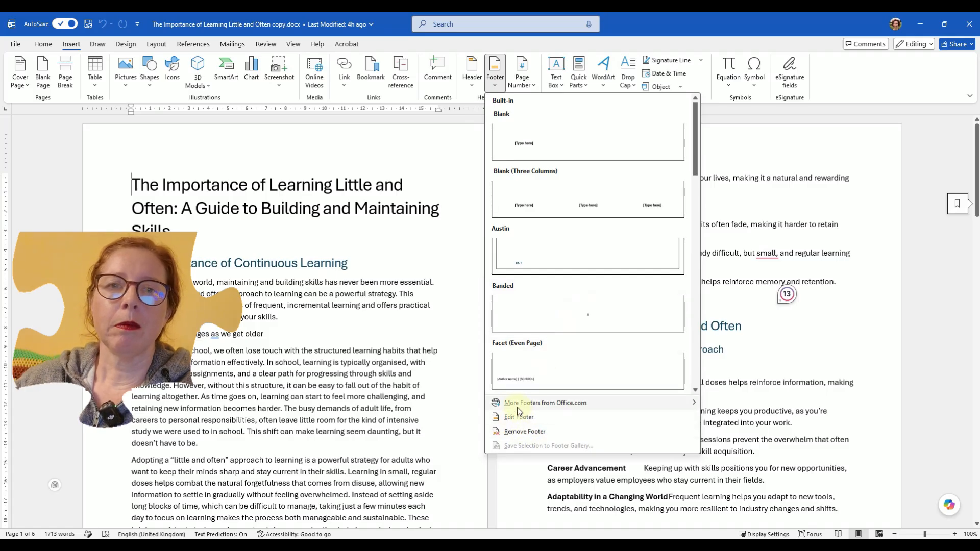
pyautogui.moveTo(548, 405)
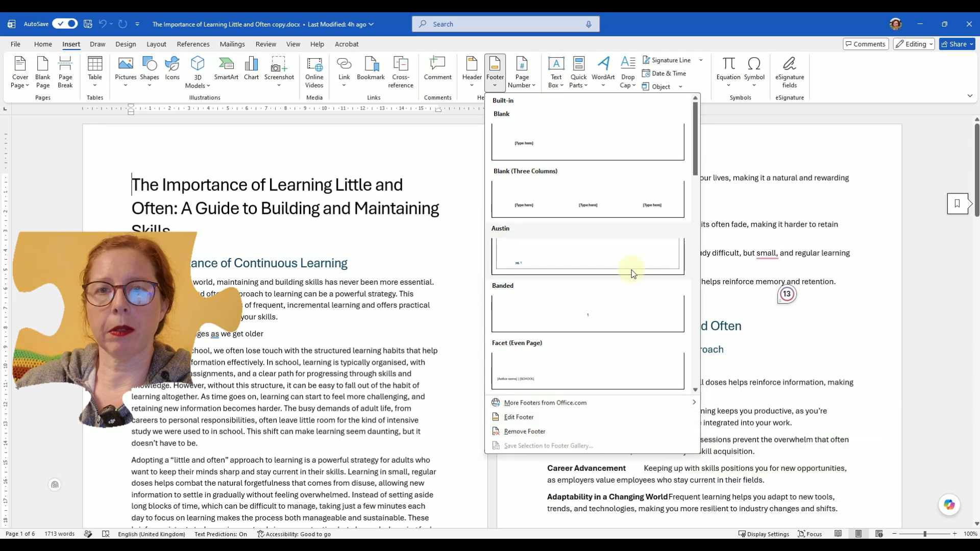
pyautogui.scroll(-8, 630, 272)
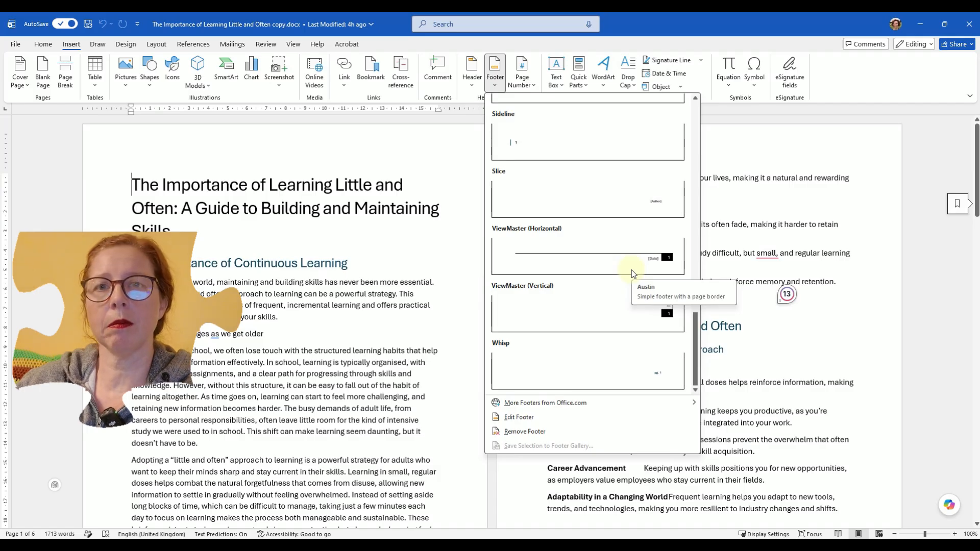
pyautogui.scroll(8, 633, 274)
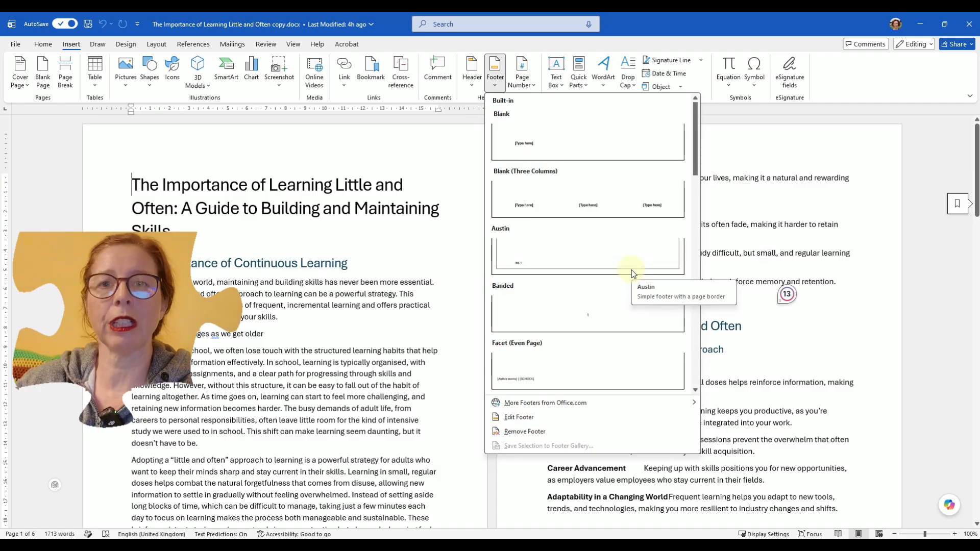
pyautogui.click(518, 418)
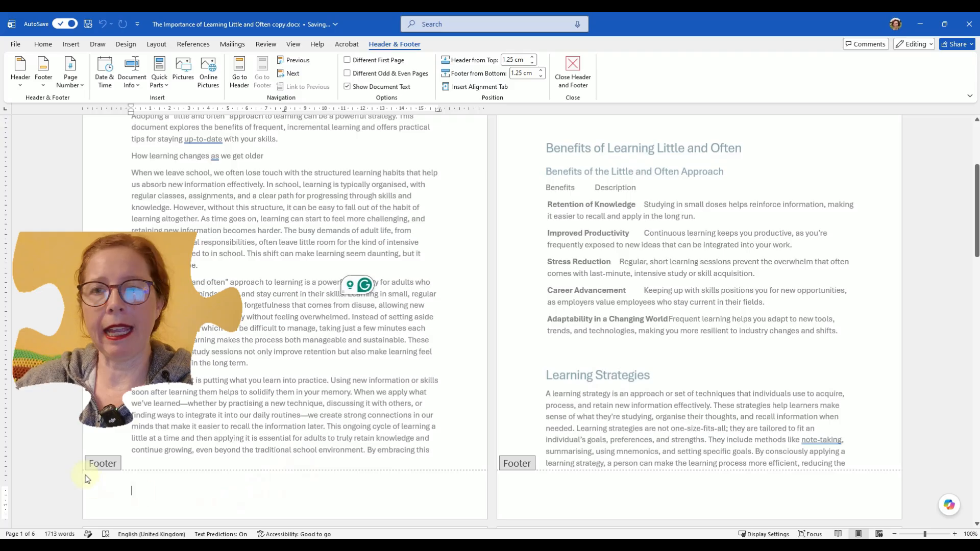
# Step: Enter the sample text "sdfsdflskjd" in the first page's footer and check the footers of the other pages
pyautogui.write('sdfsdflskjd')
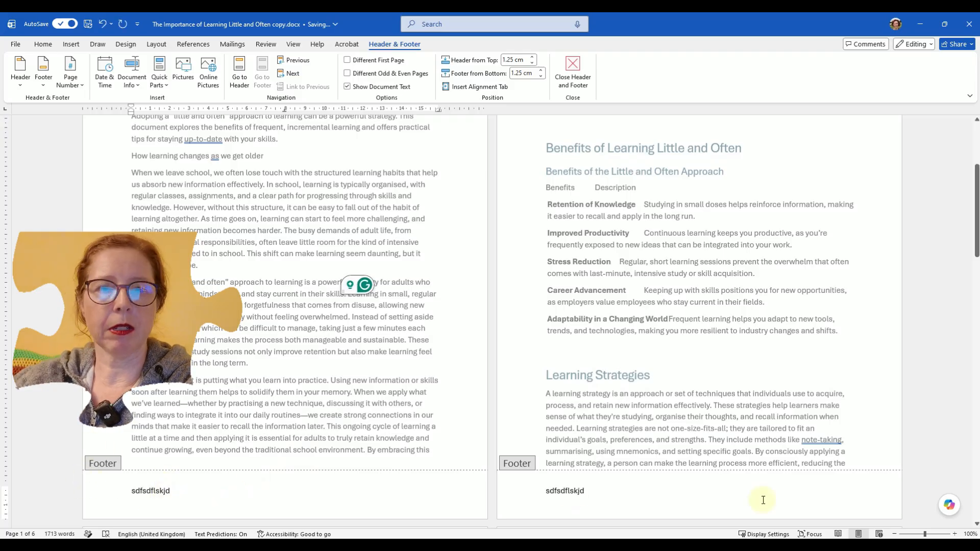
pyautogui.scroll(-3, 234, 505)
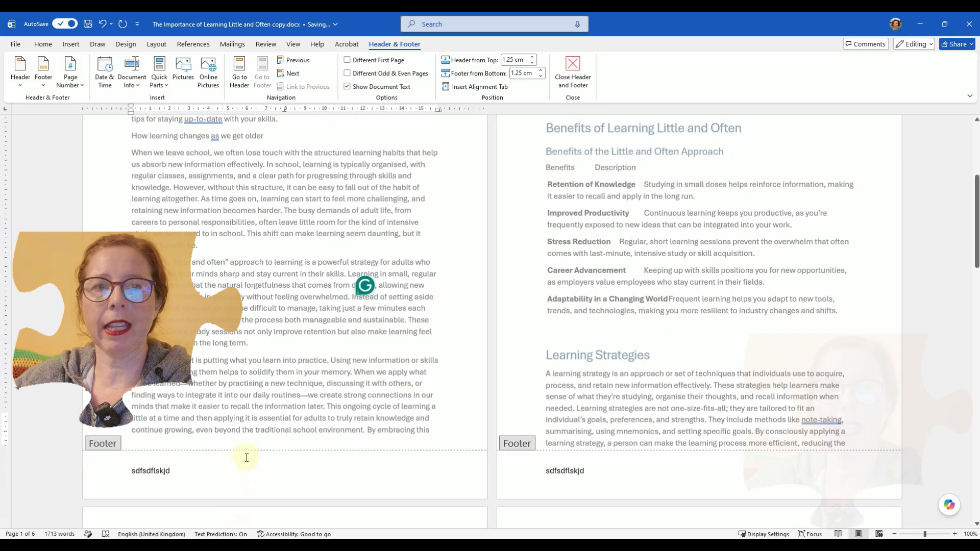
pyautogui.scroll(-4, 234, 431)
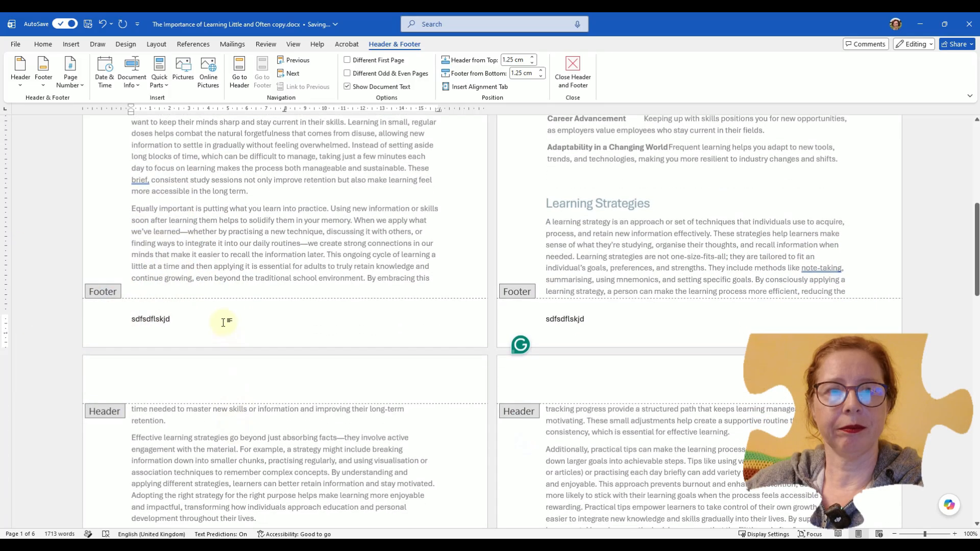
# Step: Delete all the sample text from the first page's footer
pyautogui.press('BackSpace')
pyautogui.press('BackSpace')
pyautogui.press('BackSpace')
pyautogui.press('BackSpace')
pyautogui.press('BackSpace')
pyautogui.press('BackSpace')
pyautogui.press('BackSpace')
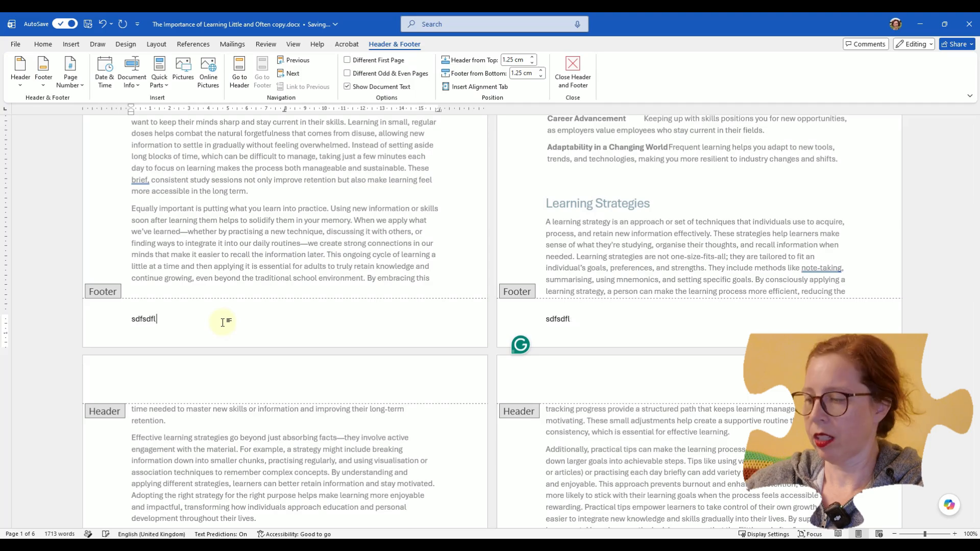
pyautogui.press('BackSpace')
pyautogui.press('BackSpace')
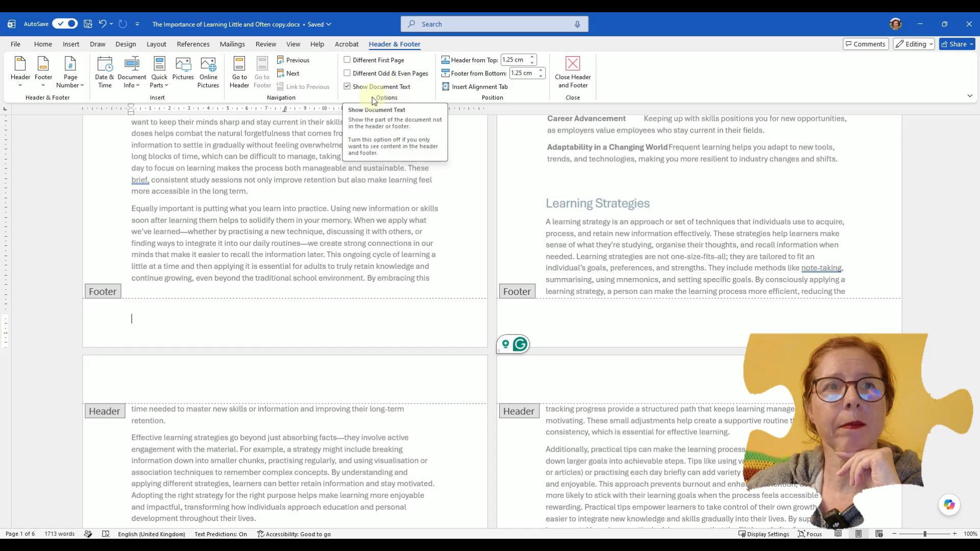
pyautogui.click(20, 82)
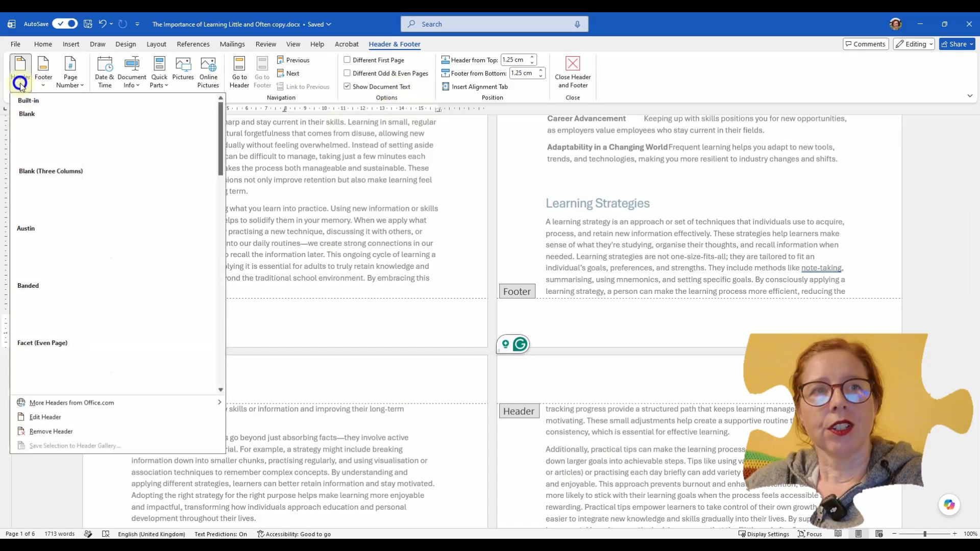
pyautogui.click(42, 85)
pyautogui.click(42, 84)
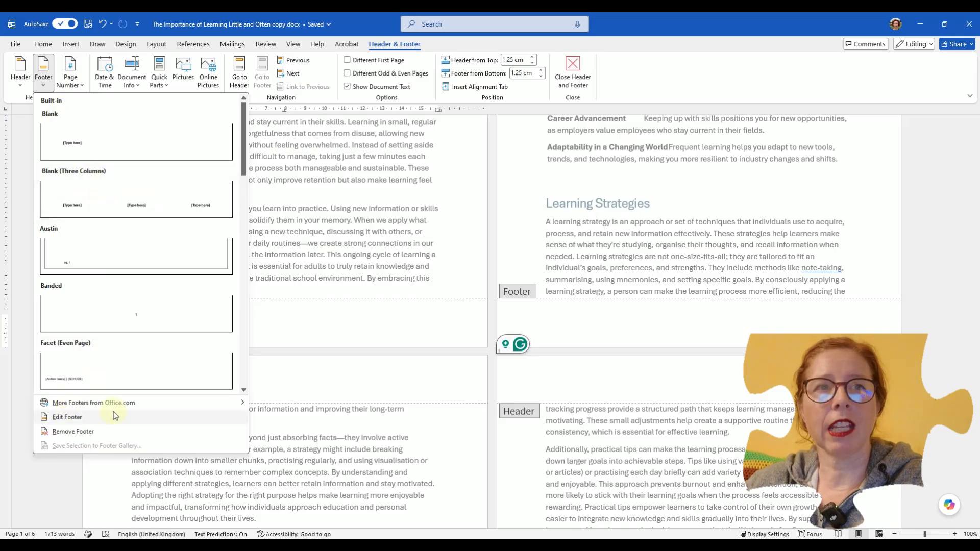
# Step: Insert page numbers at the bottom of the page in the Accent Bar 1 style
pyautogui.click(79, 85)
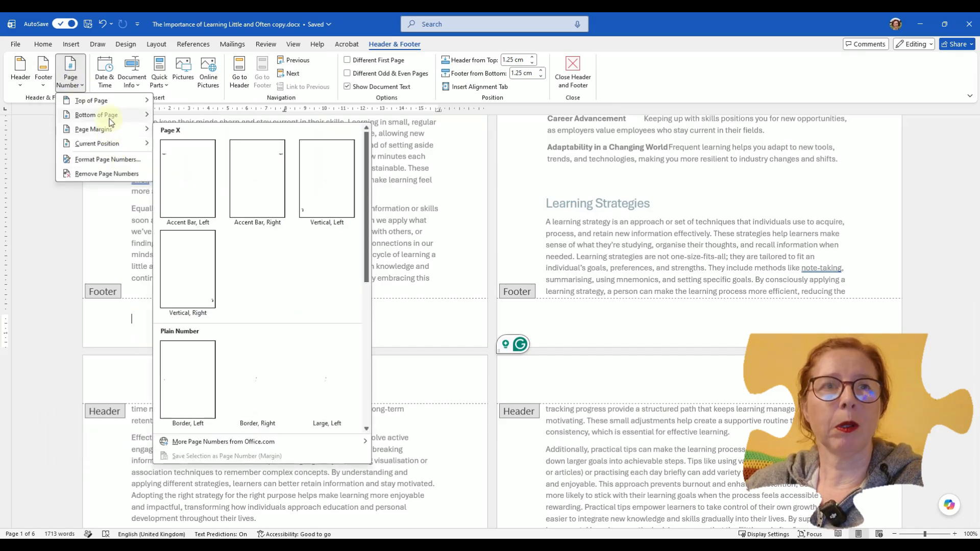
pyautogui.moveTo(109, 118)
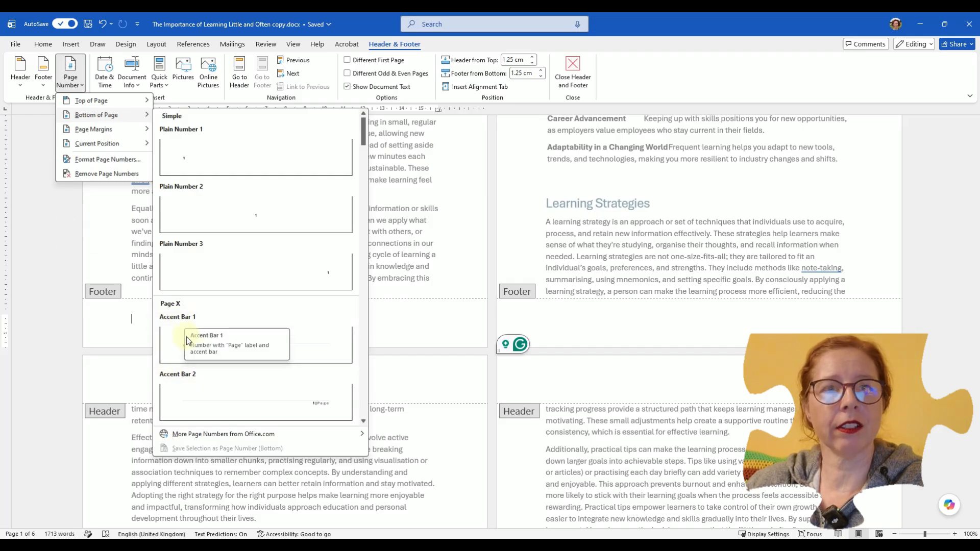
pyautogui.scroll(-3, 185, 366)
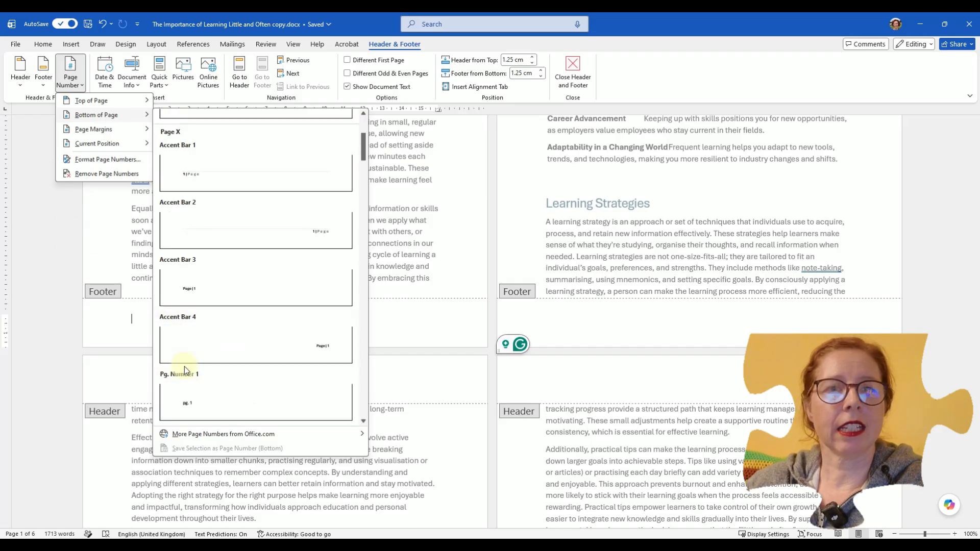
pyautogui.scroll(-3, 184, 366)
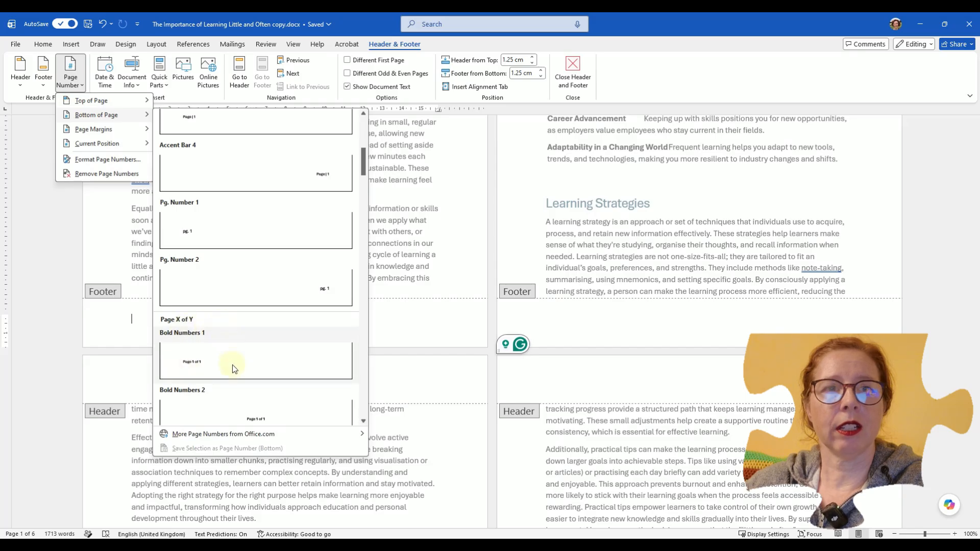
pyautogui.scroll(-5, 235, 370)
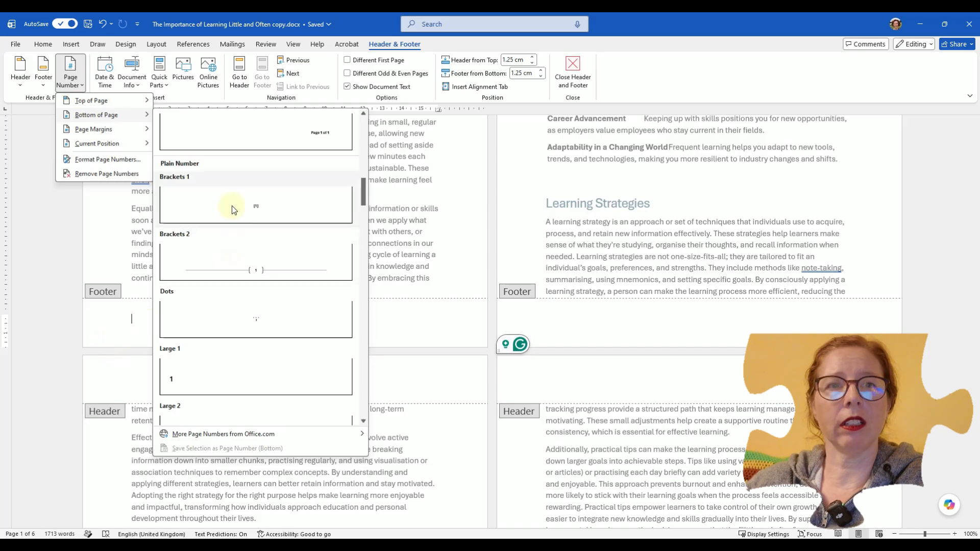
pyautogui.scroll(-3, 243, 328)
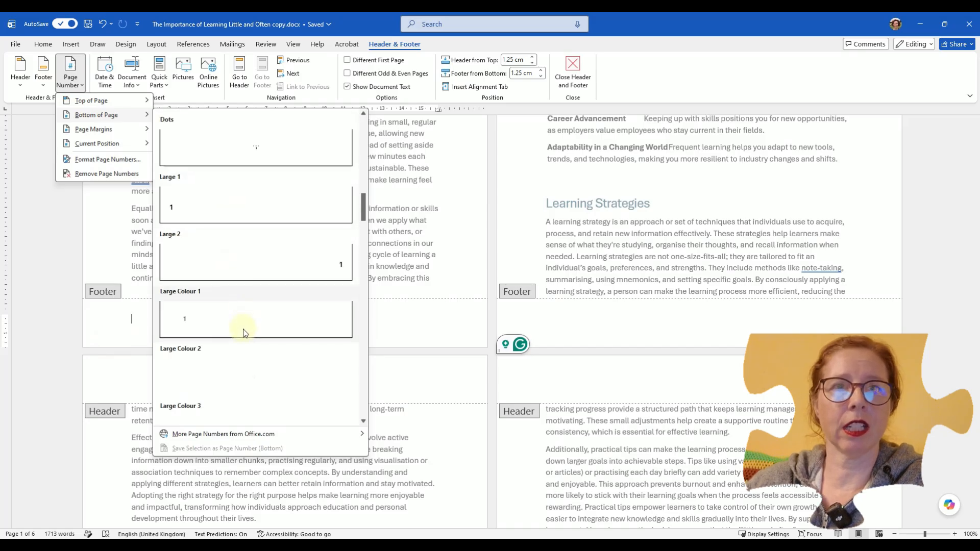
pyautogui.scroll(-5, 243, 329)
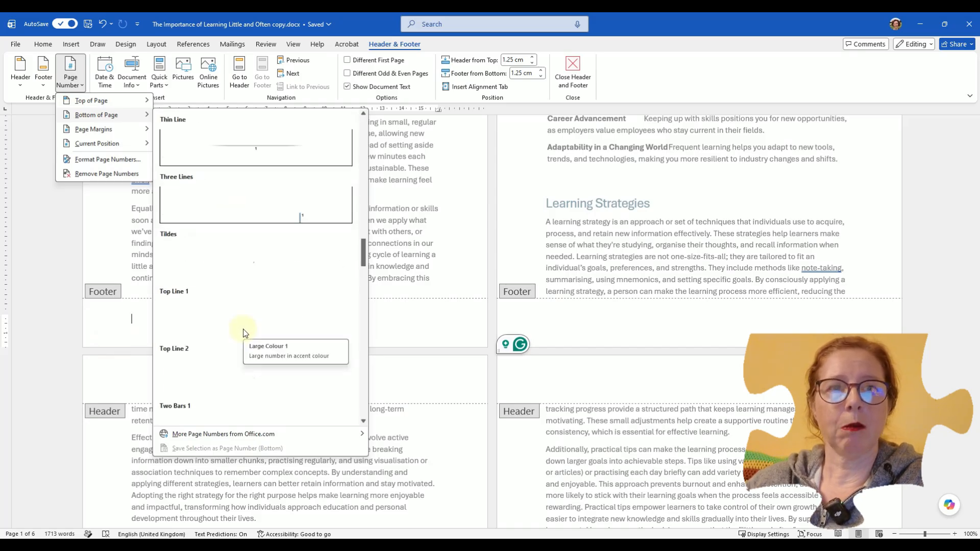
pyautogui.scroll(-3, 242, 329)
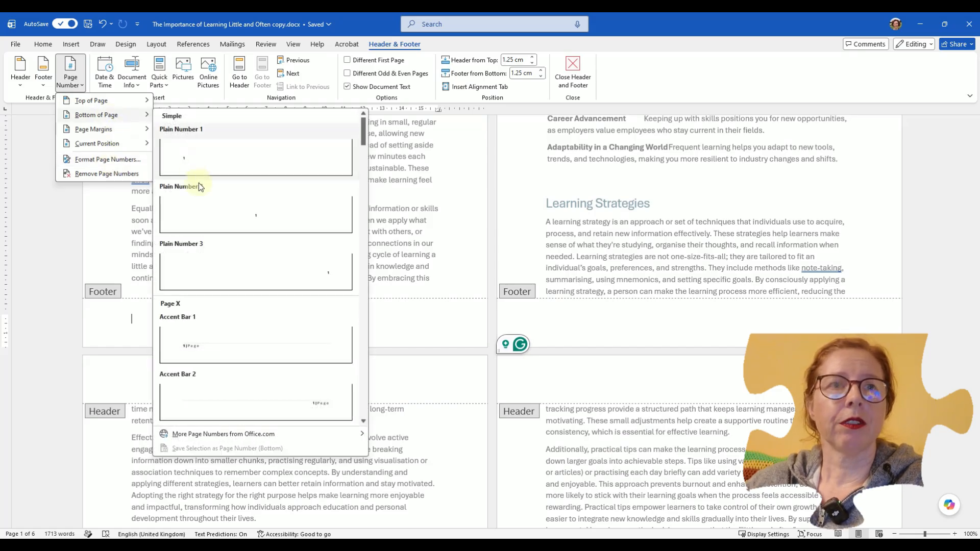
pyautogui.click(220, 345)
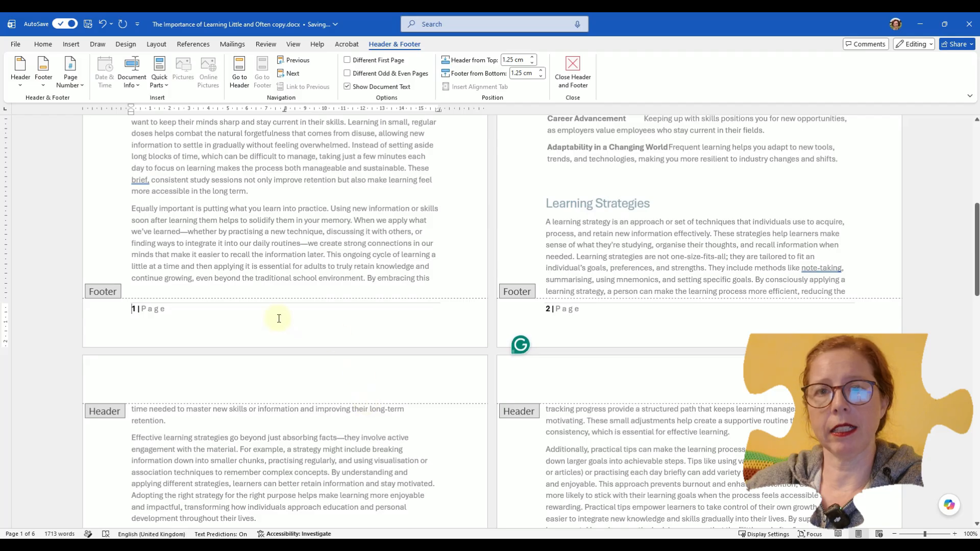
# Step: Go to the first page's header and examine the document info and Quick Parts options available for it
pyautogui.scroll(10, 272, 315)
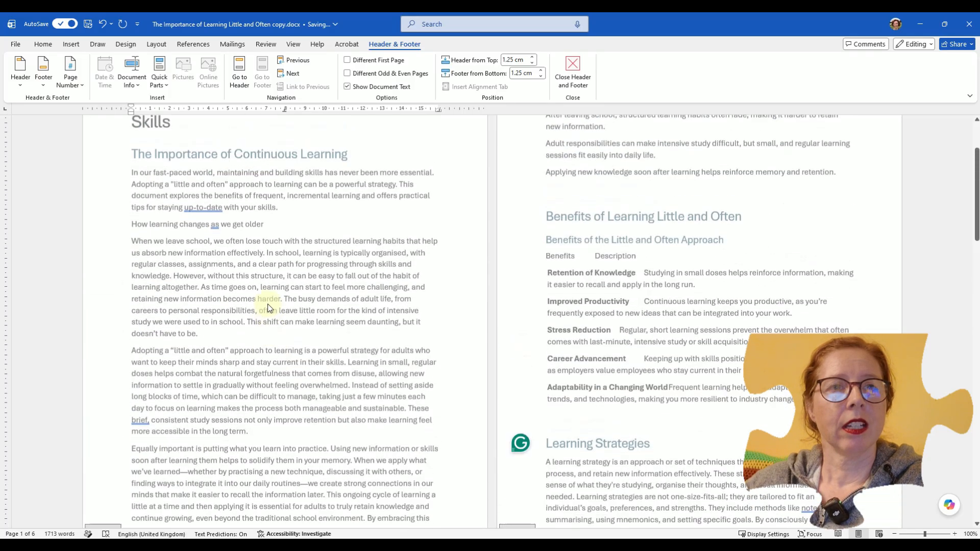
pyautogui.scroll(2, 268, 304)
pyautogui.click(216, 152)
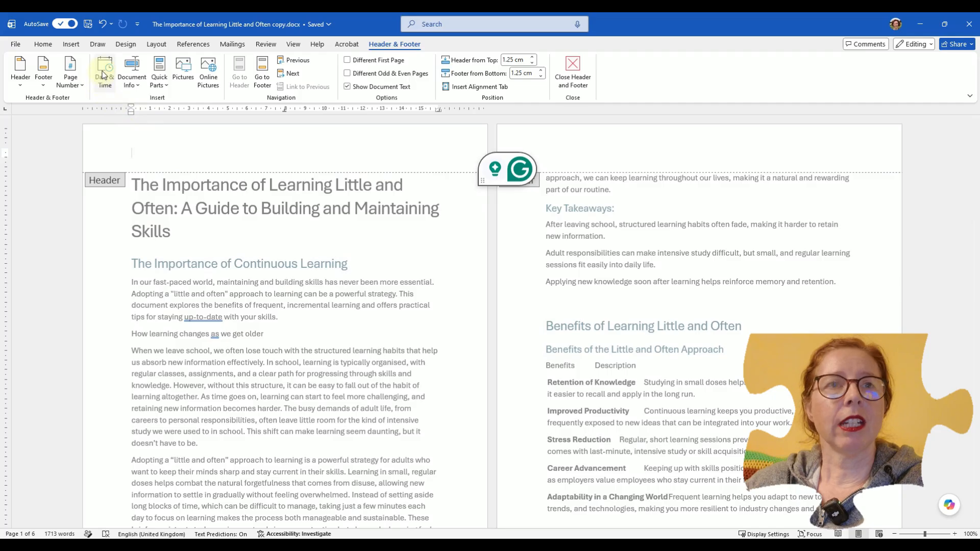
pyautogui.click(138, 90)
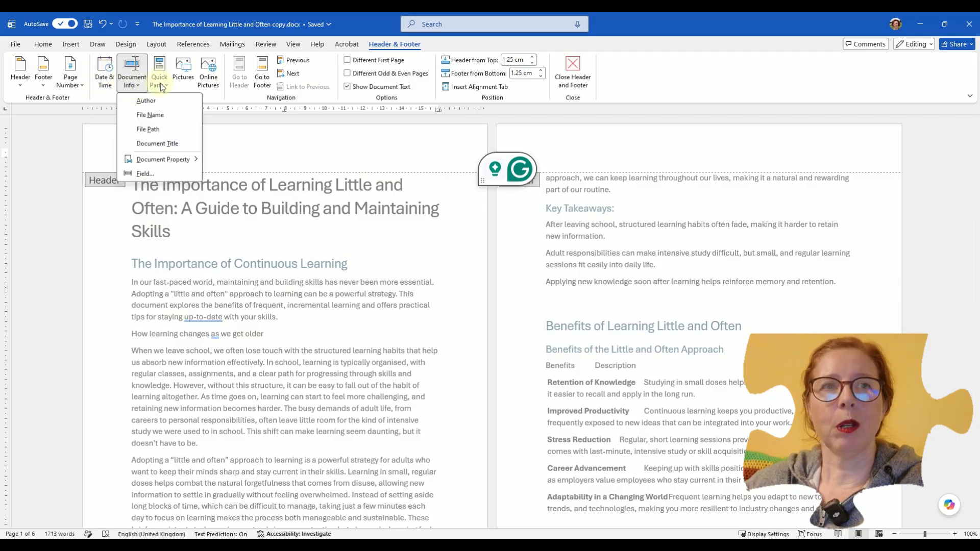
pyautogui.click(160, 84)
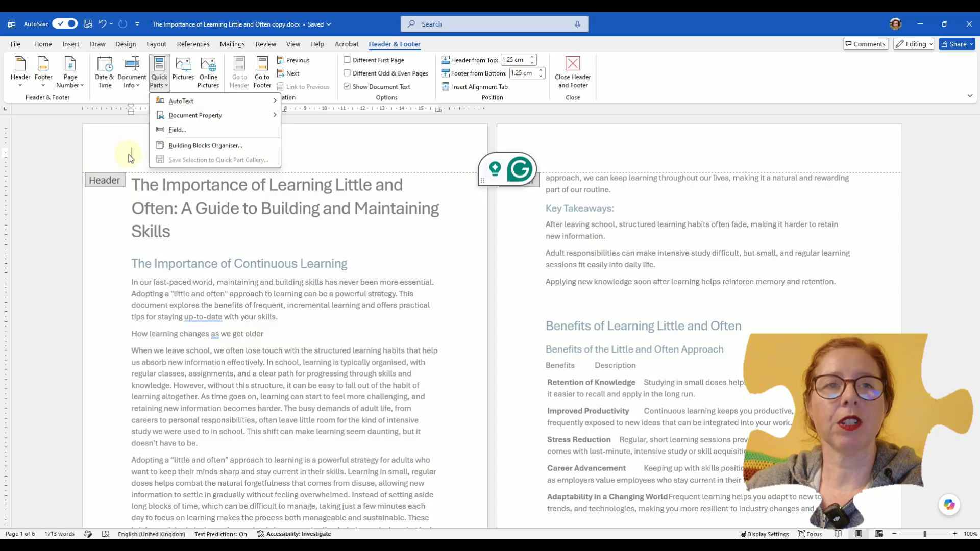
# Step: Switch to the first page's footer and back to its header
pyautogui.click(260, 70)
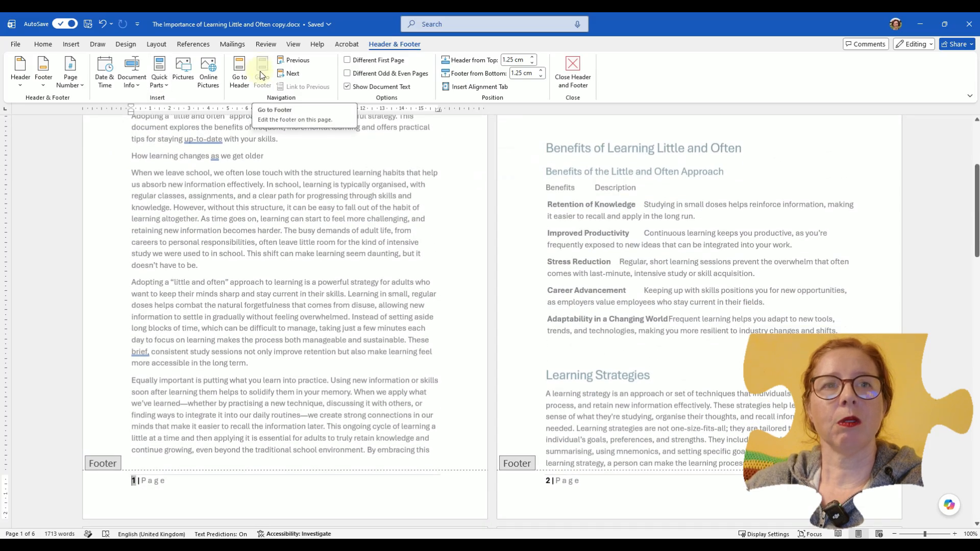
pyautogui.click(243, 69)
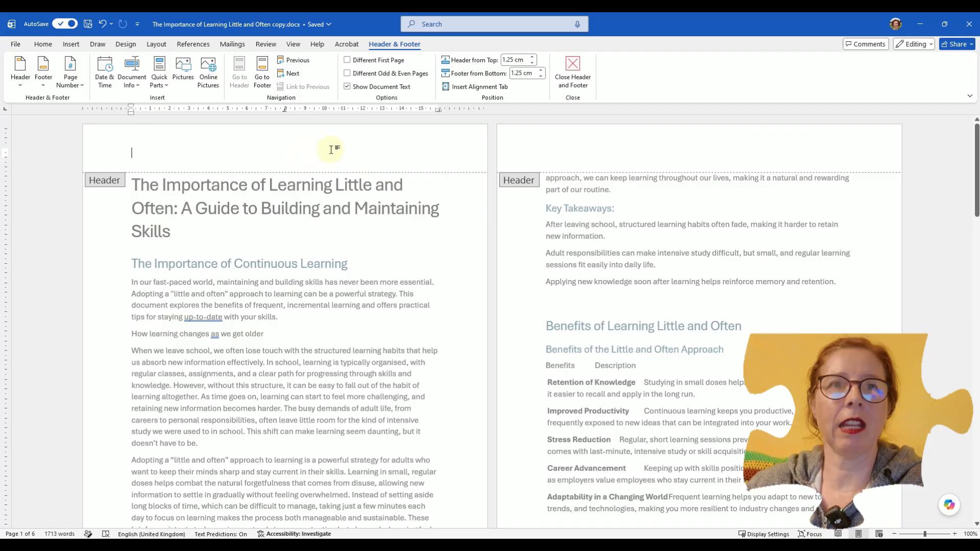
pyautogui.click(349, 87)
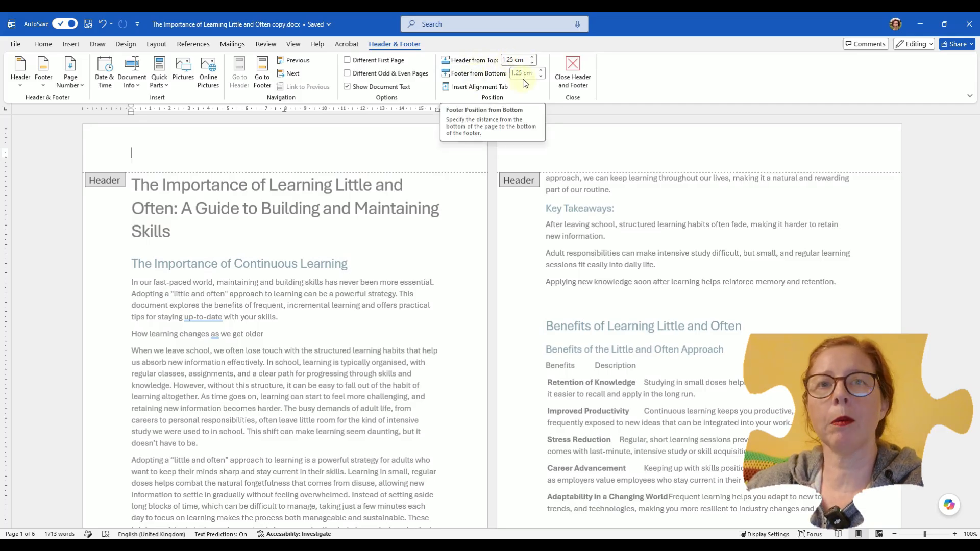
pyautogui.click(479, 88)
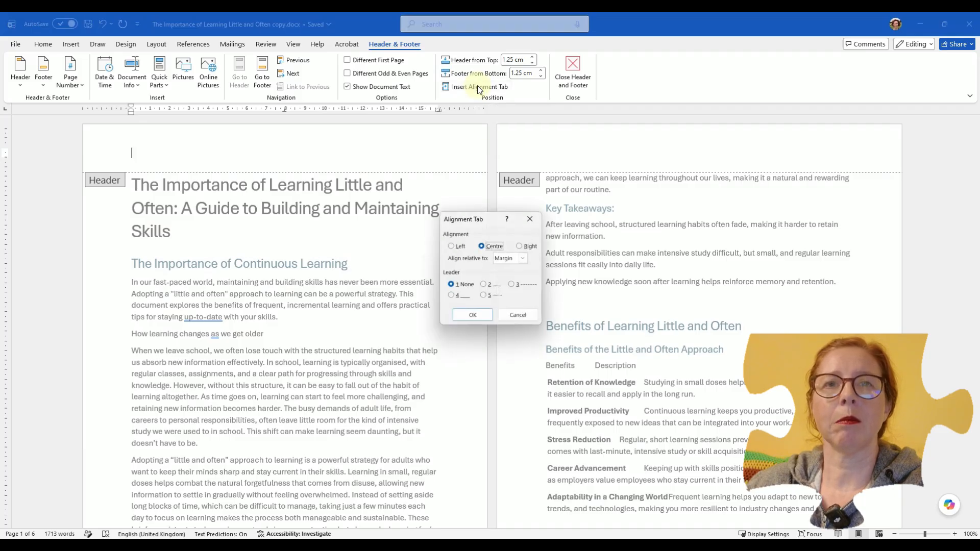
pyautogui.moveTo(486, 217); pyautogui.dragTo(485, 181)
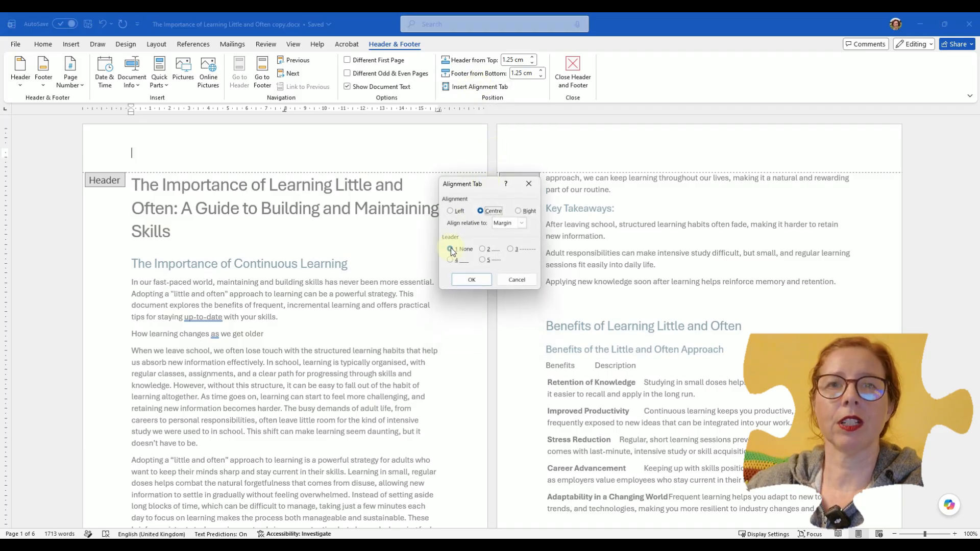
pyautogui.click(514, 280)
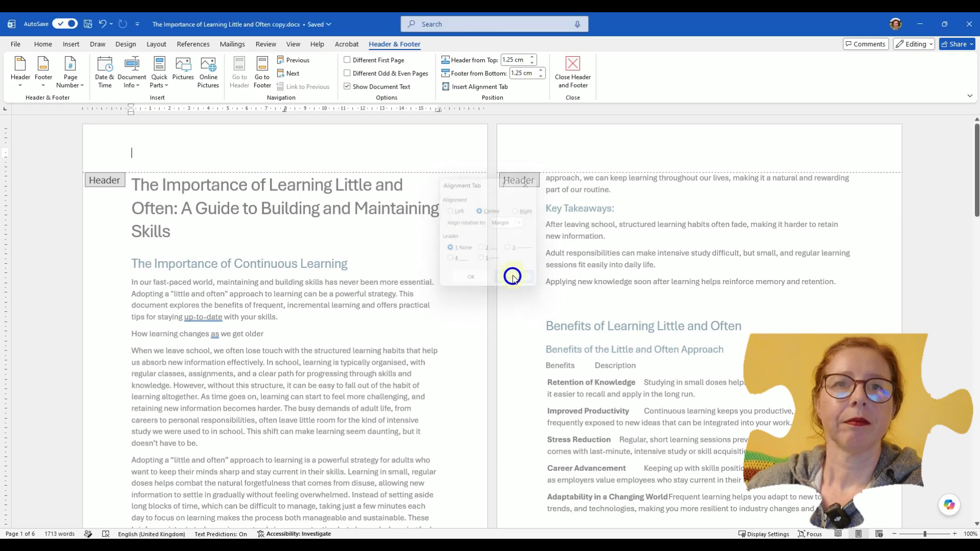
# Step: Leave header and footer editing and check the page numbers at the bottom of the pages
pyautogui.click(573, 71)
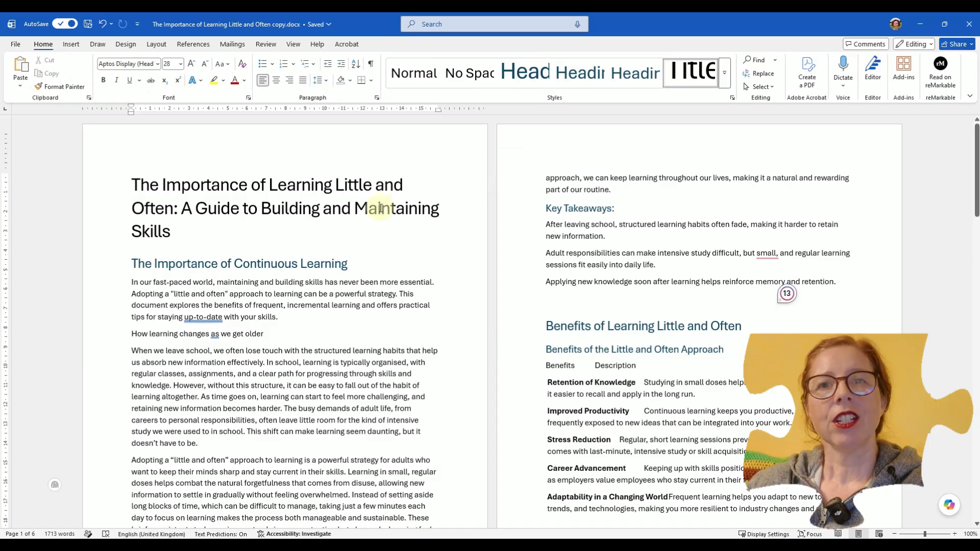
pyautogui.scroll(-5, 379, 209)
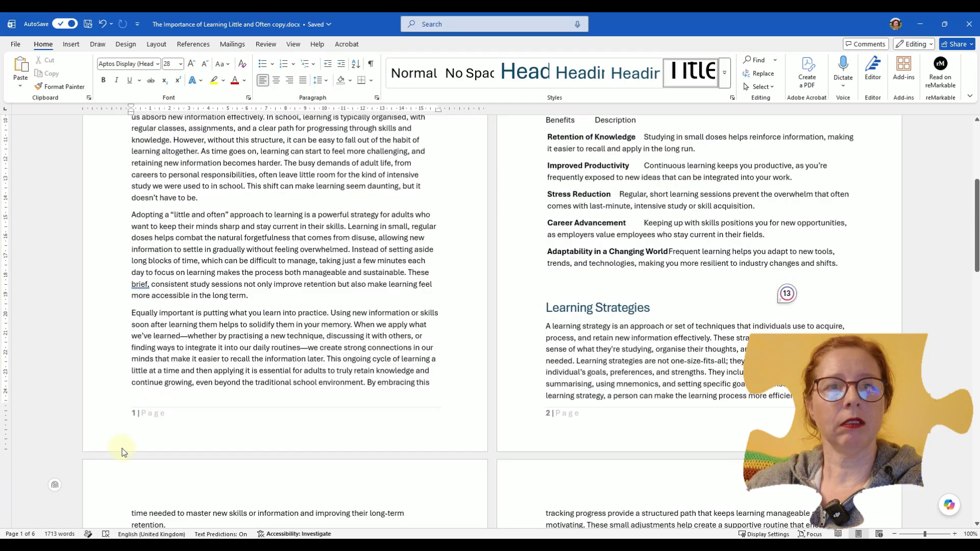
# Step: Examine the remaining pages down to the Conclusion to review the page numbers in their footers
pyautogui.scroll(-6, 561, 485)
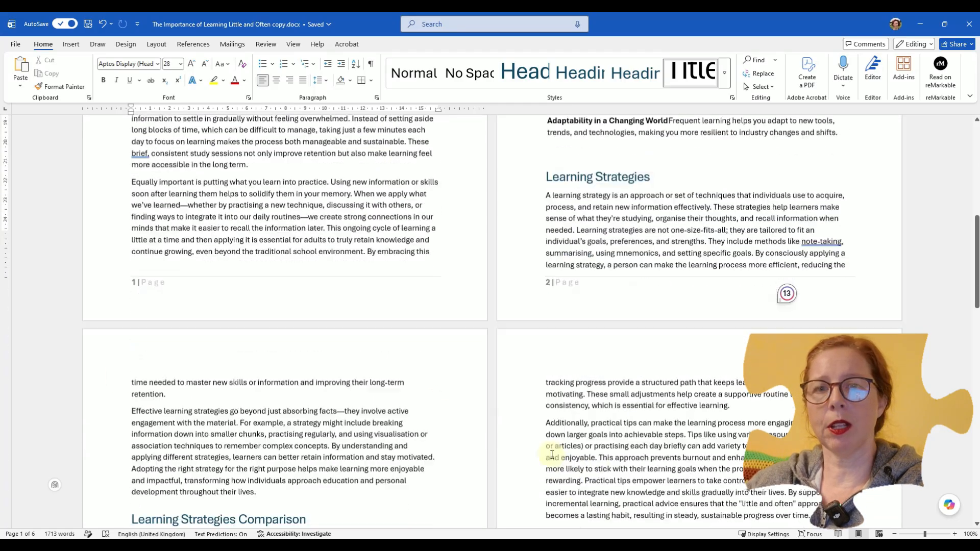
pyautogui.scroll(-7, 543, 443)
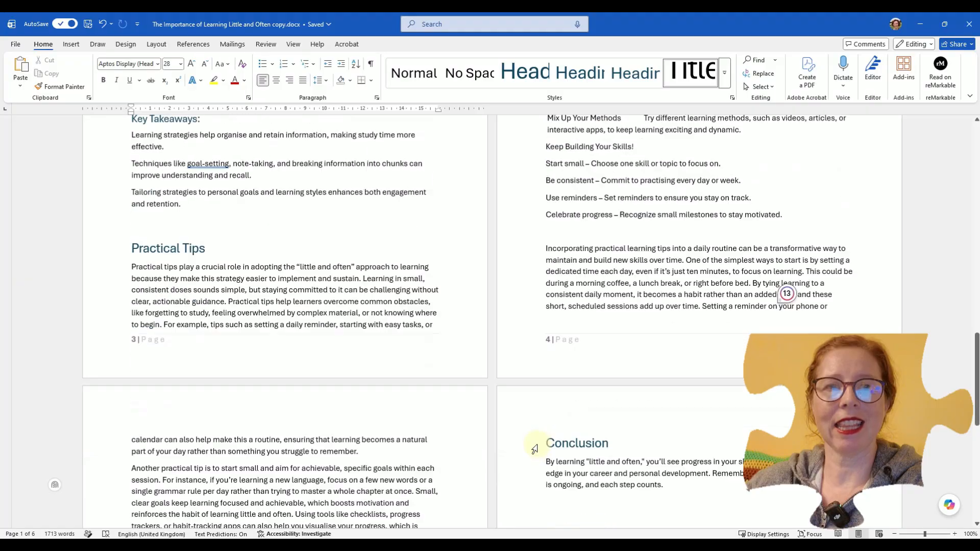
pyautogui.scroll(-2, 535, 449)
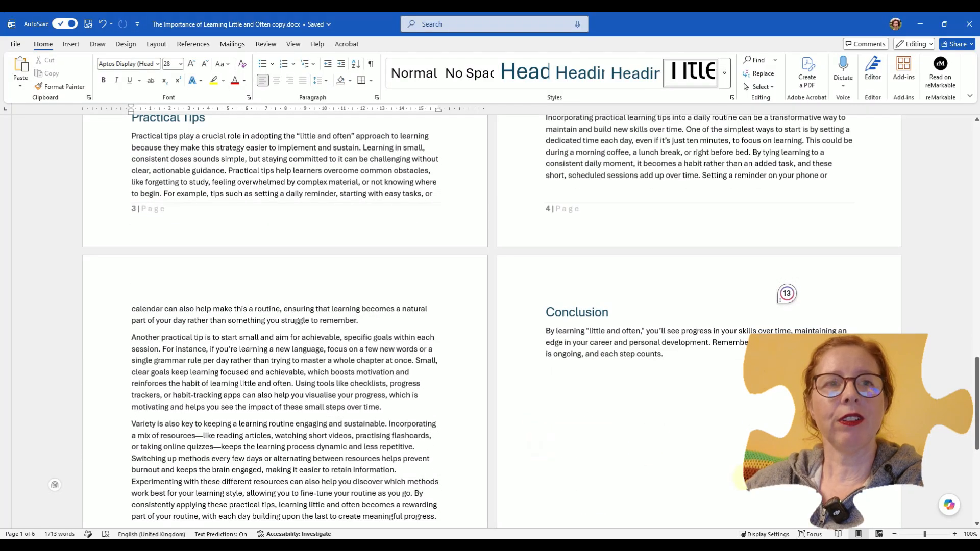
pyautogui.click(715, 504)
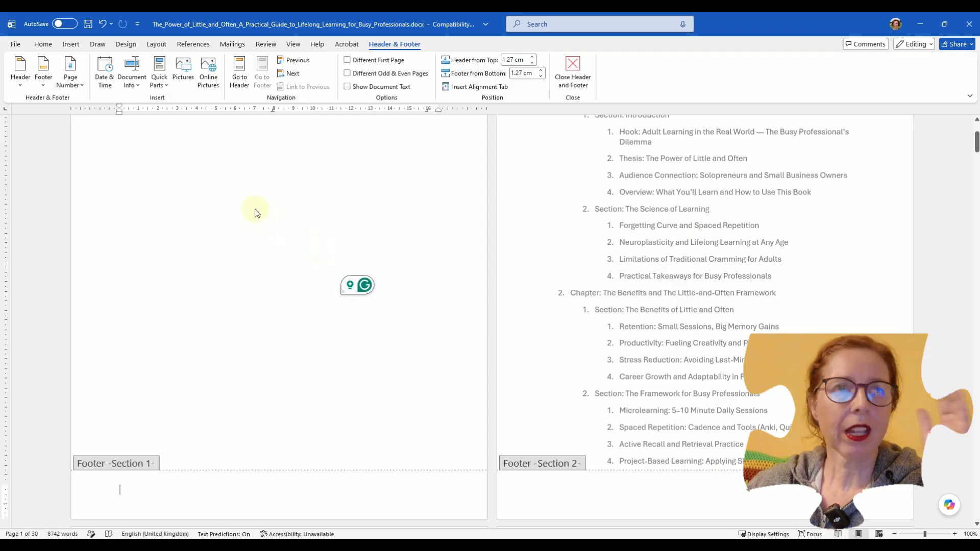
# Step: Examine the section labels in the guide's footers and headers, and leave header and footer editing to view its opening pages
pyautogui.click(44, 44)
pyautogui.click(70, 45)
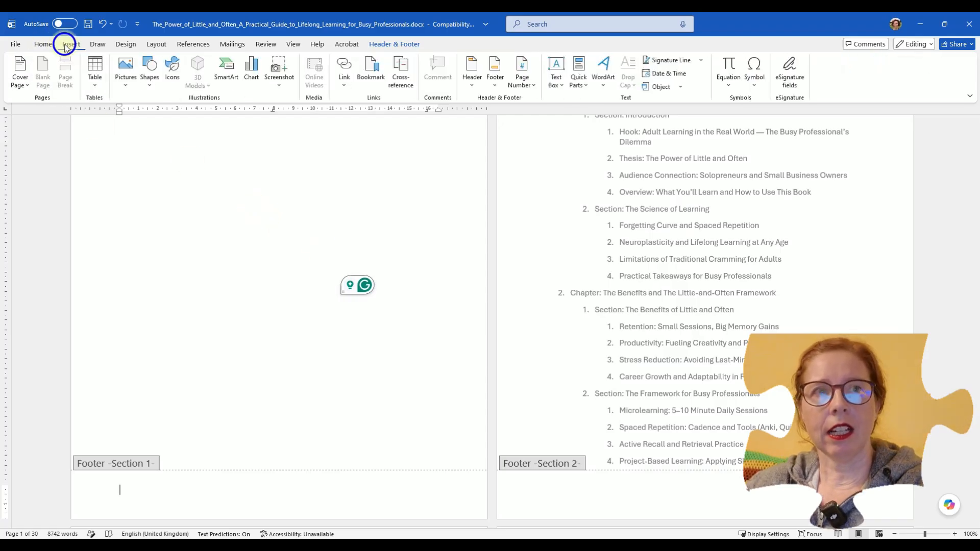
pyautogui.click(400, 44)
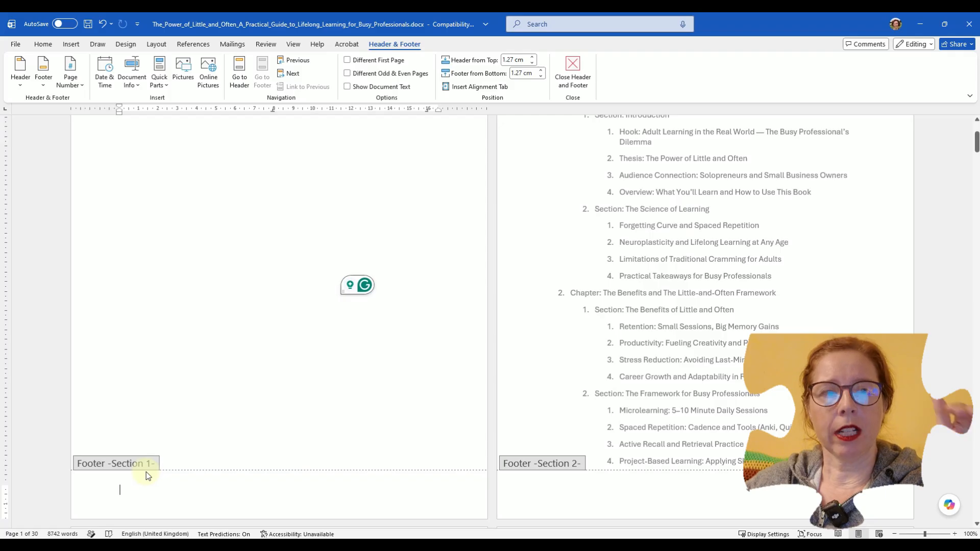
pyautogui.scroll(4, 146, 471)
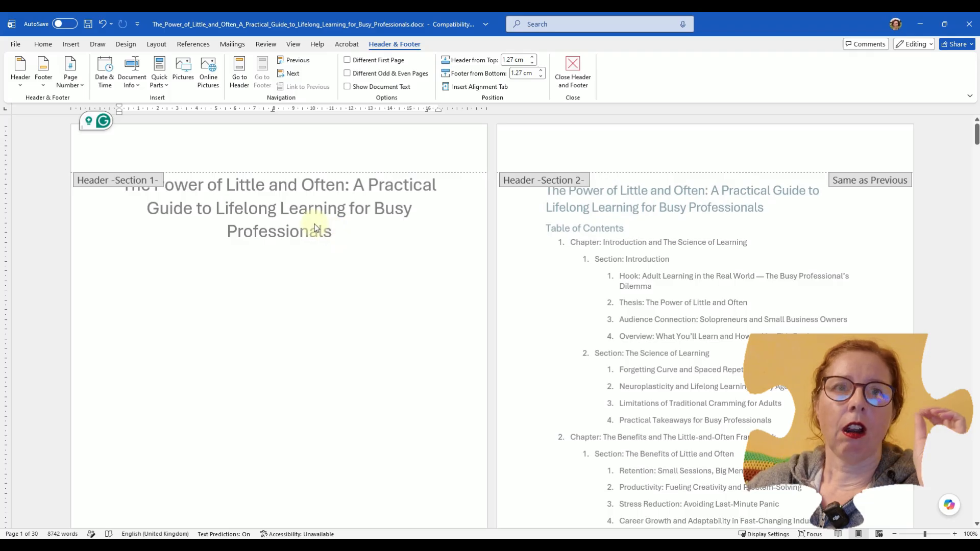
pyautogui.click(572, 71)
pyautogui.scroll(-9, 390, 221)
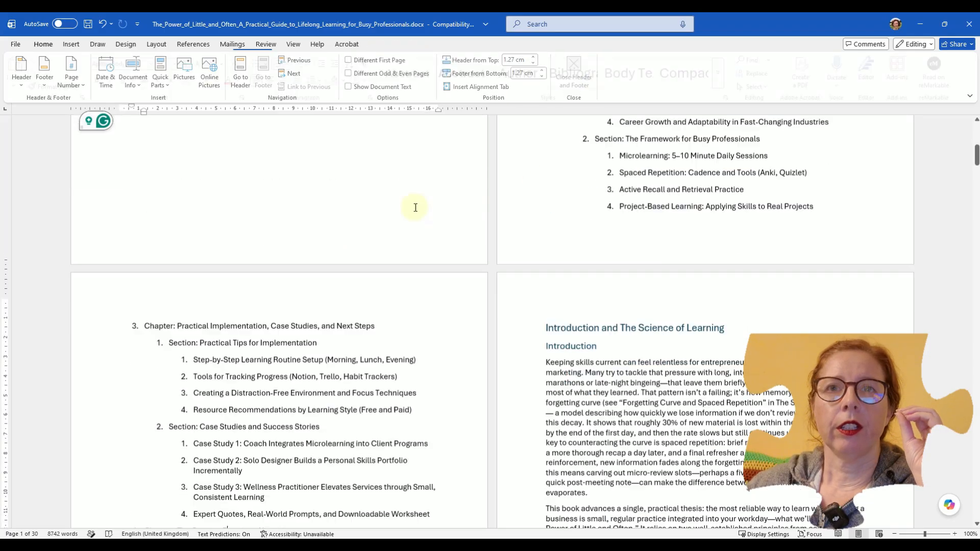
pyautogui.scroll(9, 390, 221)
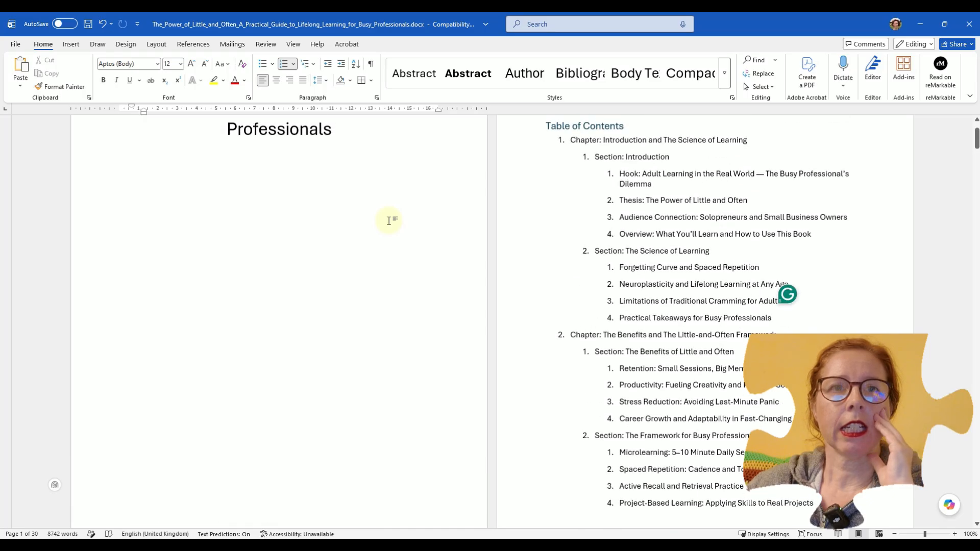
# Step: Place the cursor after the title on the first page and examine the available page and section breaks
pyautogui.click(358, 224)
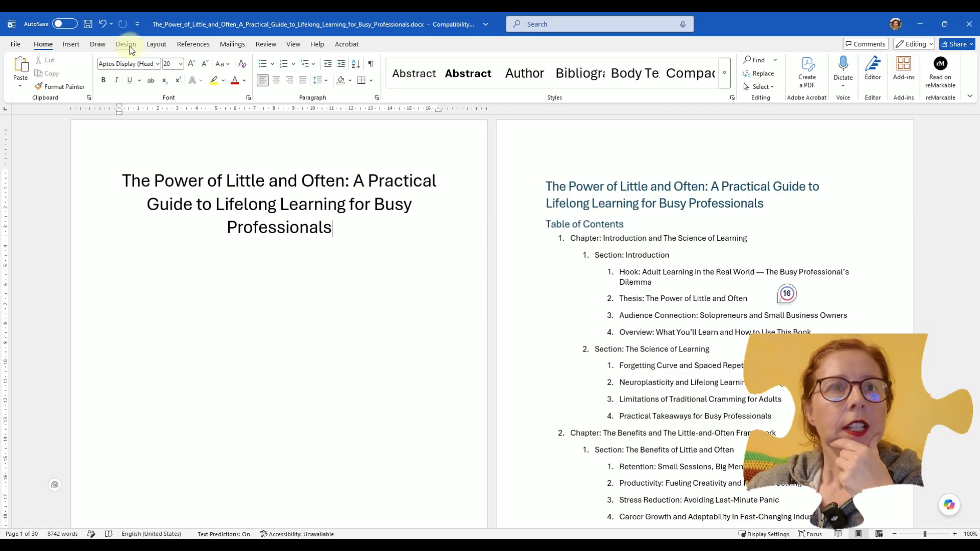
pyautogui.click(156, 44)
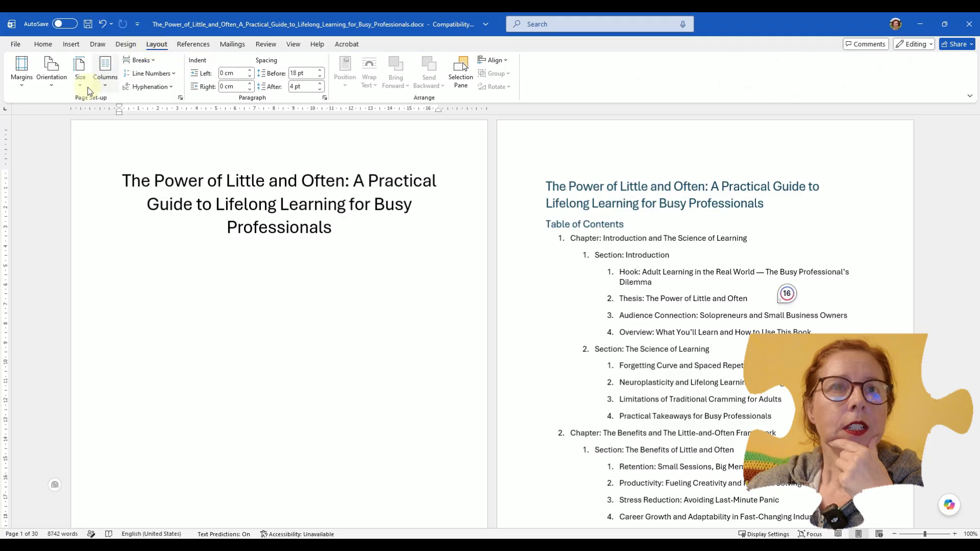
pyautogui.click(144, 64)
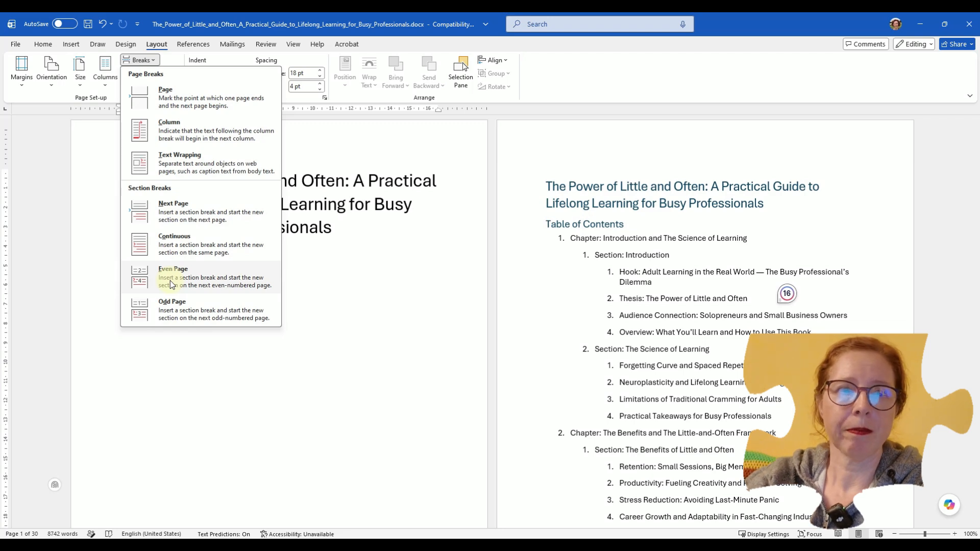
pyautogui.click(344, 233)
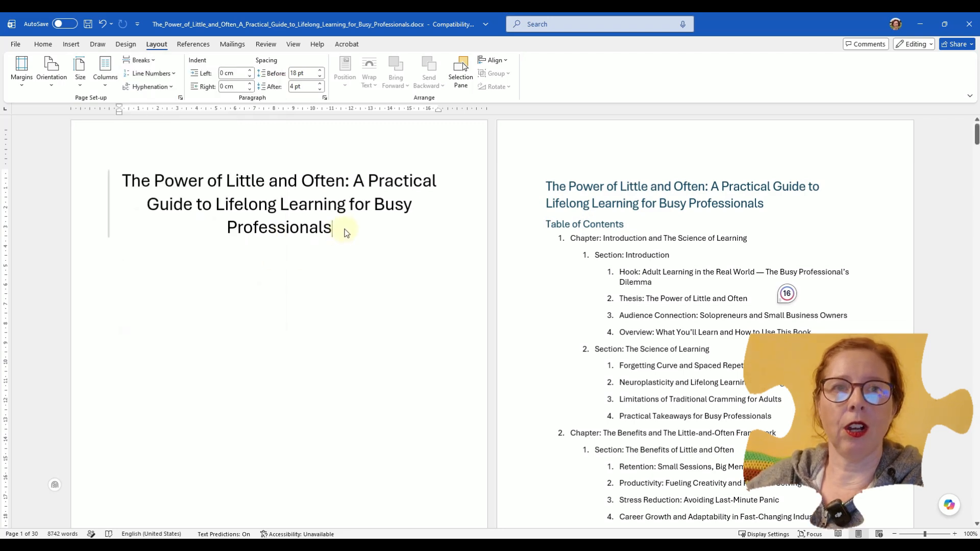
# Step: Show the formatting marks and check the section breaks after the title page and the table of contents
pyautogui.click(43, 44)
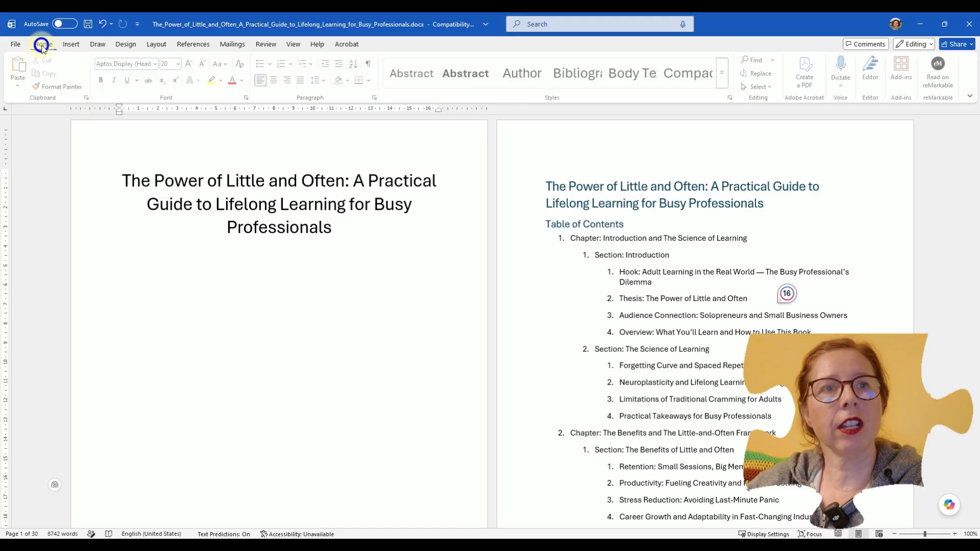
pyautogui.click(372, 65)
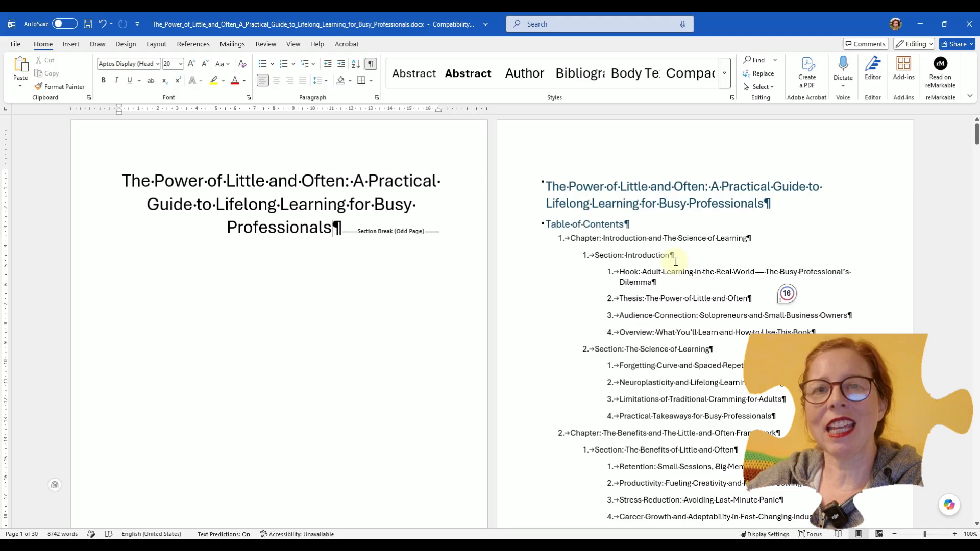
pyautogui.scroll(-5, 675, 261)
pyautogui.scroll(-5, 562, 290)
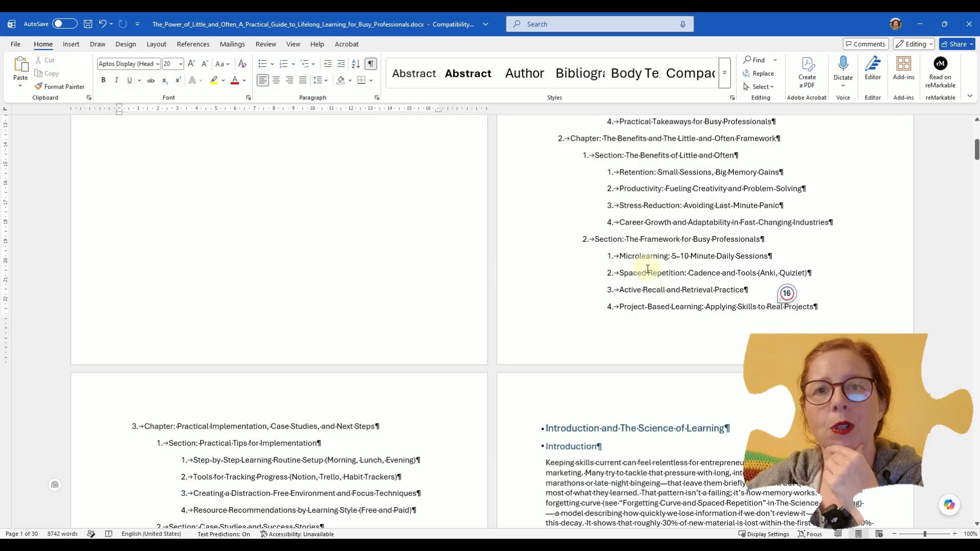
pyautogui.scroll(-18, 647, 269)
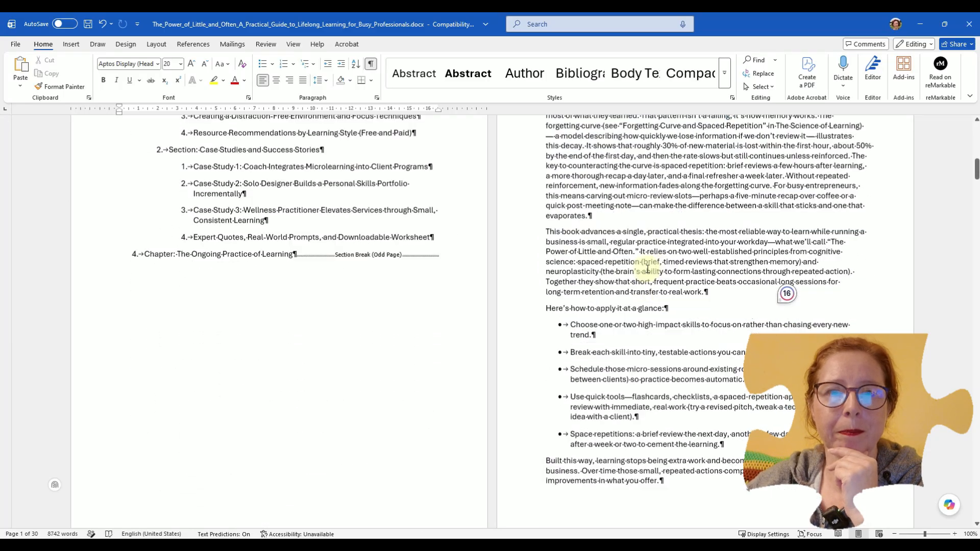
pyautogui.scroll(-1, 647, 269)
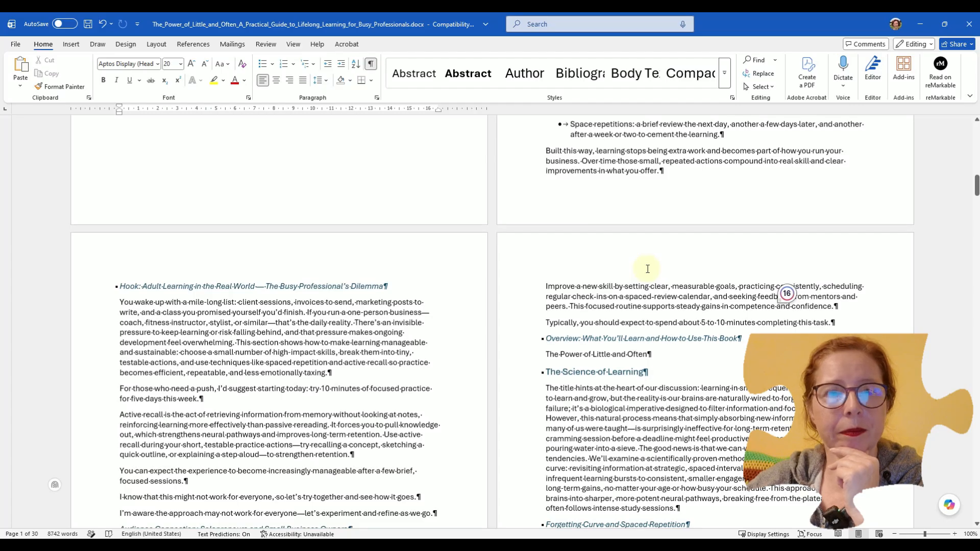
pyautogui.scroll(6, 647, 269)
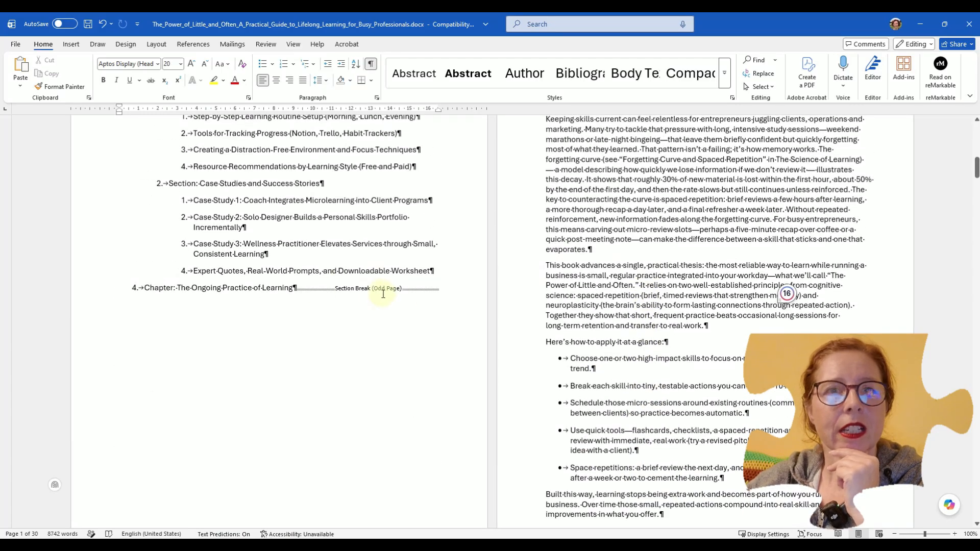
pyautogui.scroll(9, 570, 288)
pyautogui.scroll(4, 570, 288)
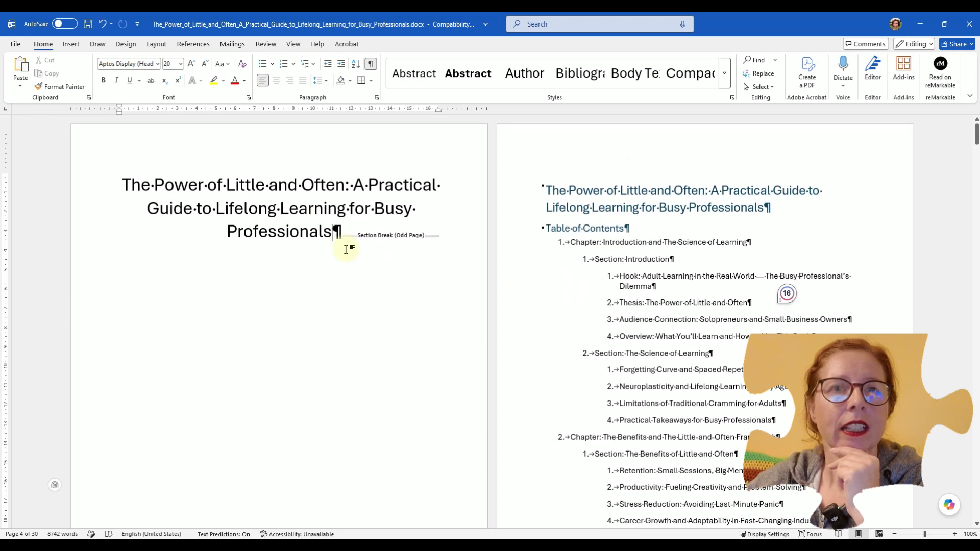
# Step: Browse the built-in header designs and open the title page's header for editing
pyautogui.click(71, 43)
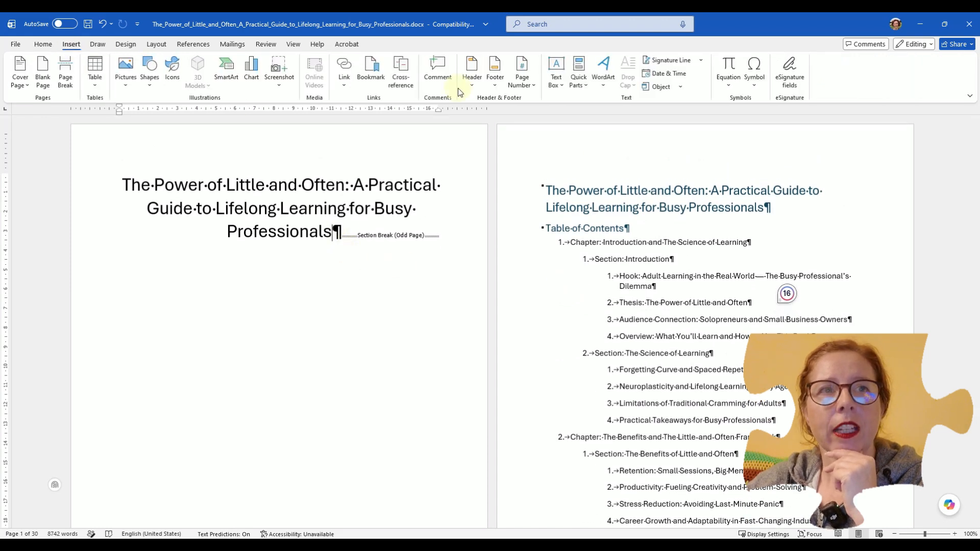
pyautogui.click(471, 72)
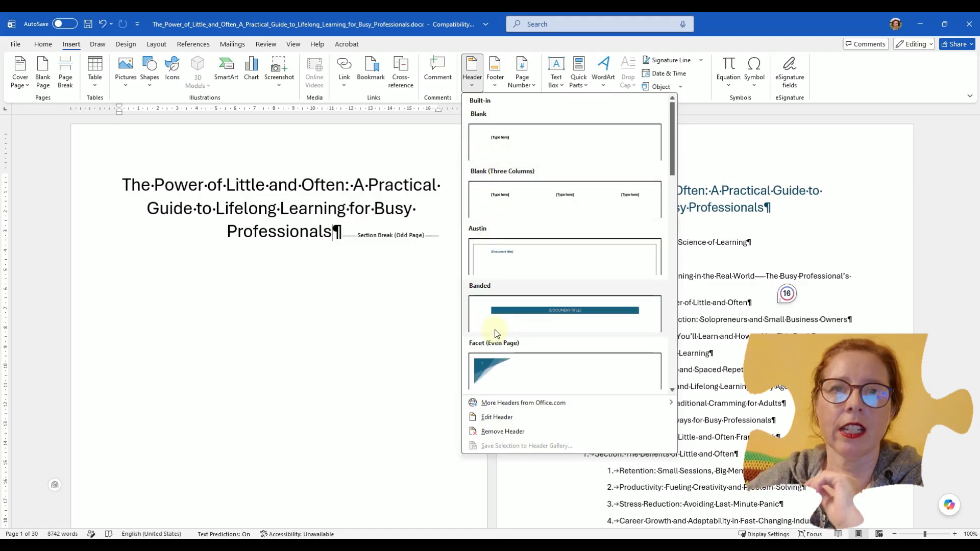
pyautogui.scroll(-5, 494, 329)
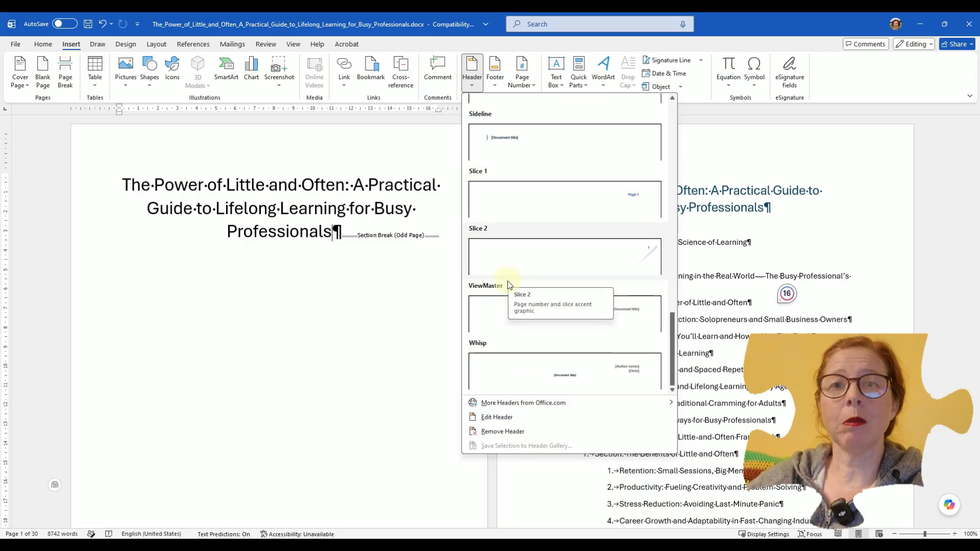
pyautogui.moveTo(499, 407)
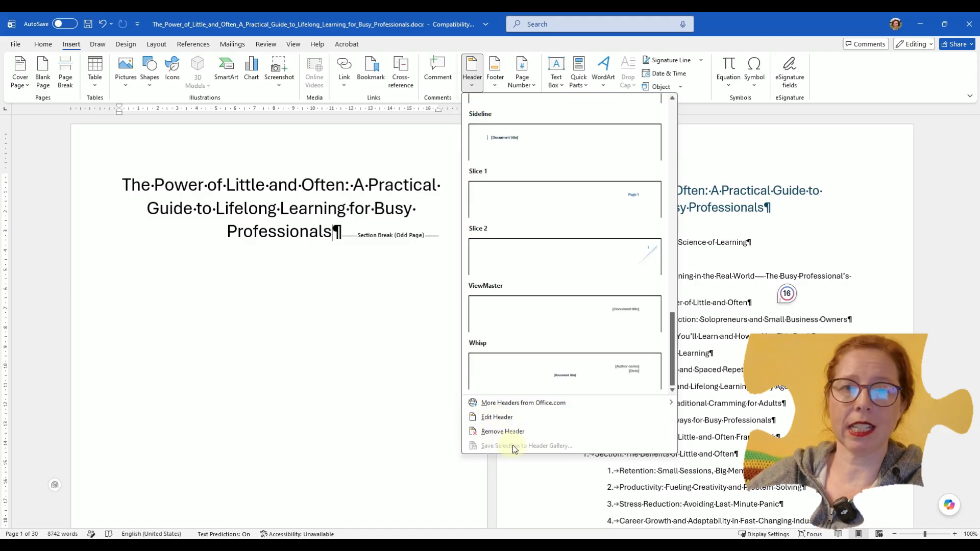
pyautogui.click(503, 418)
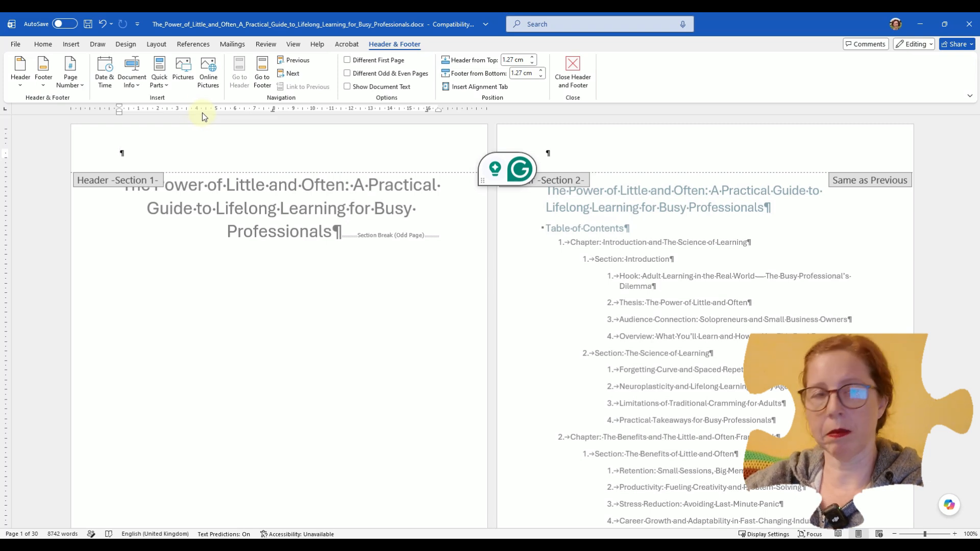
# Step: Insert the Title document property in the Section 1 header
pyautogui.click(130, 83)
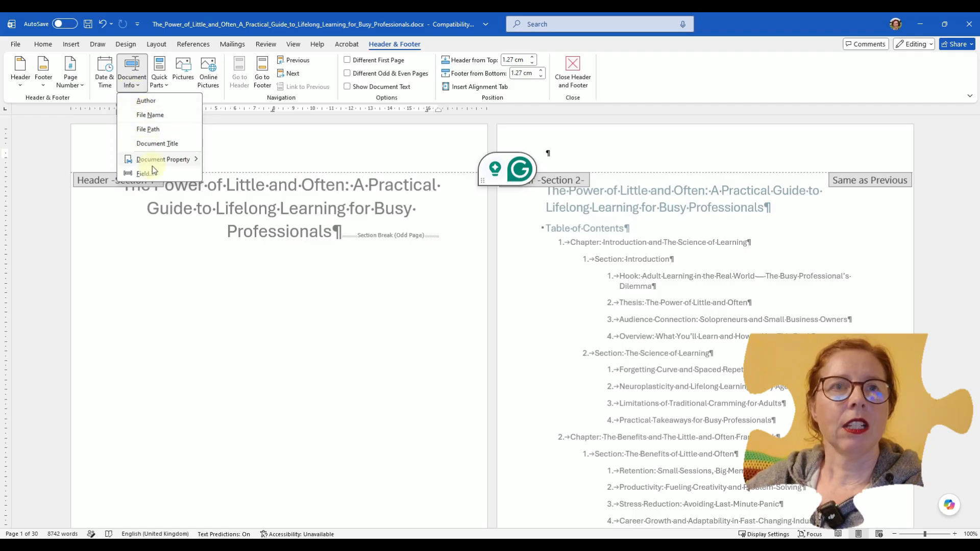
pyautogui.moveTo(154, 161)
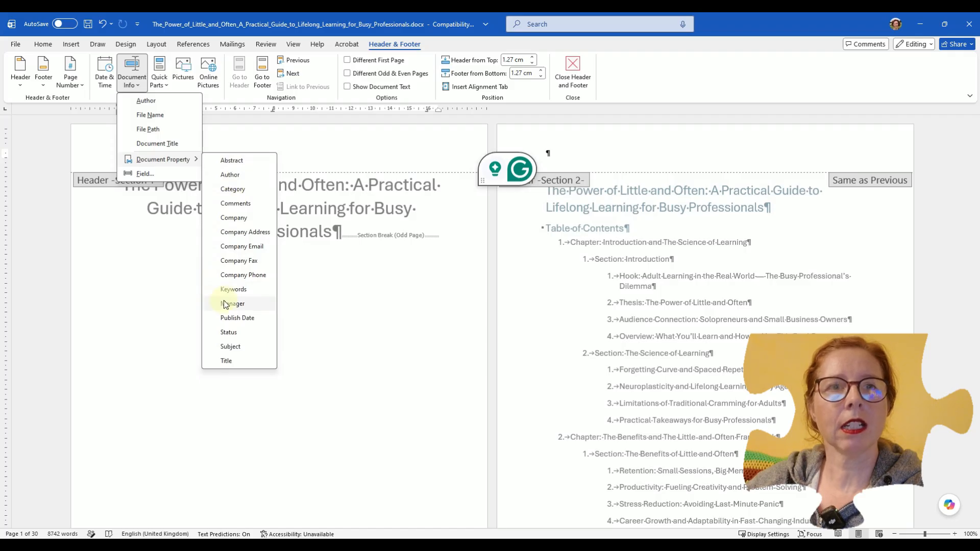
pyautogui.click(231, 363)
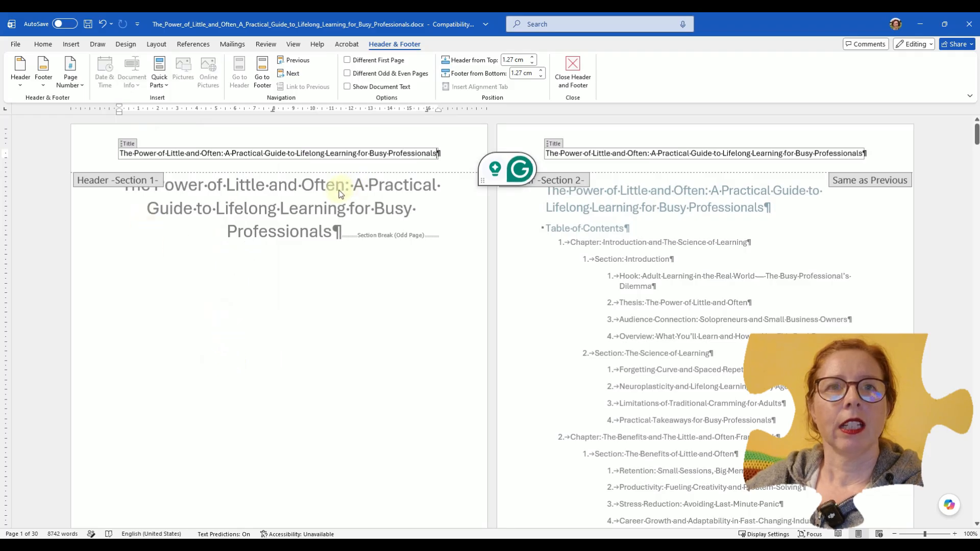
# Step: Go to the Section 1 footer and examine the document info and fields that can be inserted there
pyautogui.scroll(-3, 340, 194)
pyautogui.scroll(-5, 332, 196)
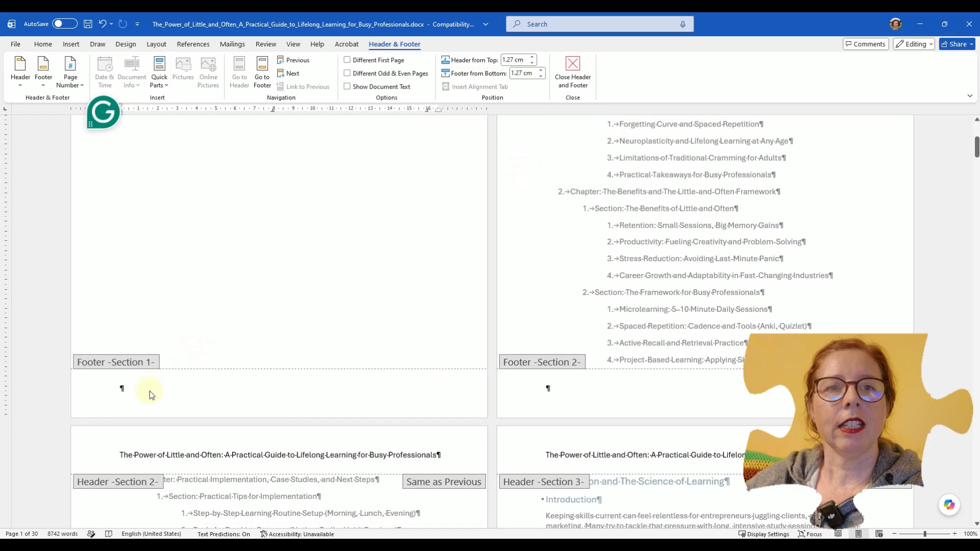
pyautogui.click(134, 391)
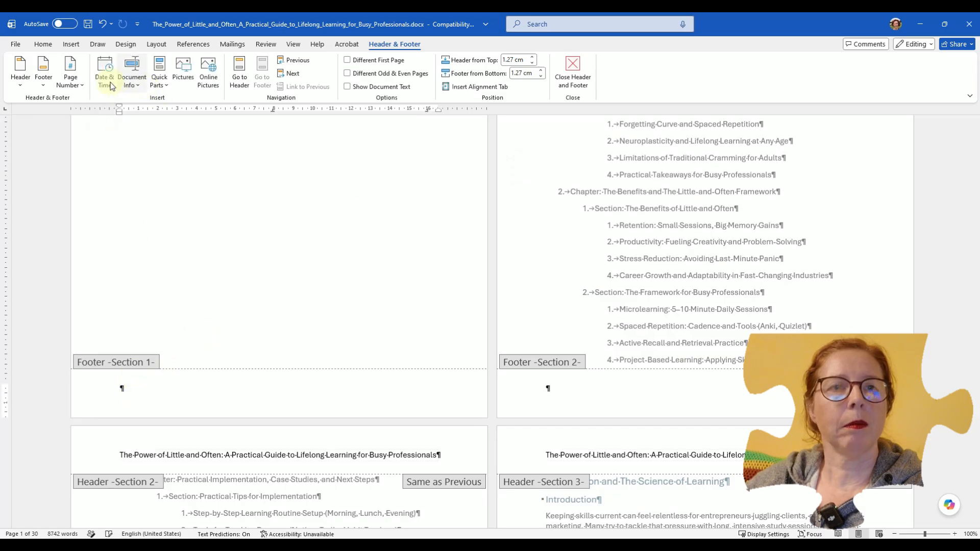
pyautogui.click(135, 86)
pyautogui.click(149, 115)
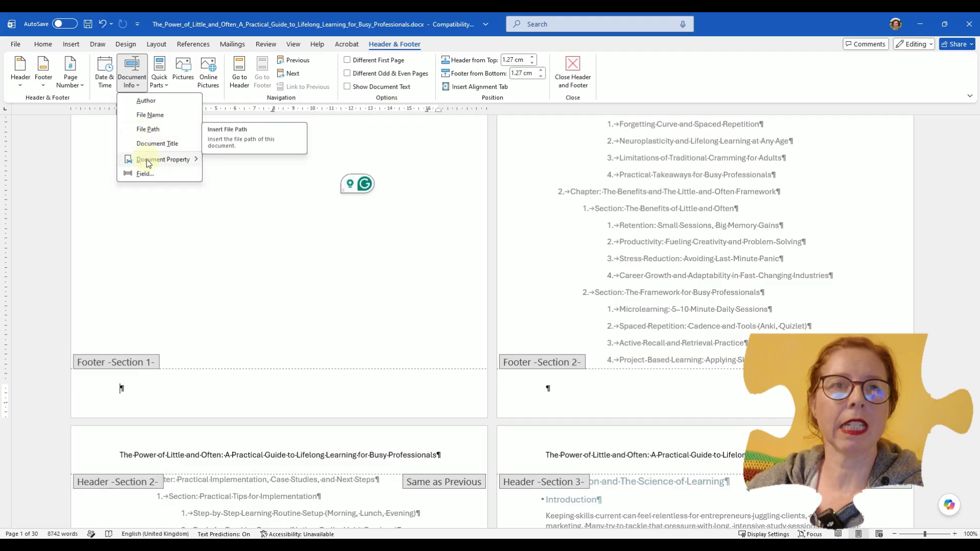
pyautogui.click(143, 173)
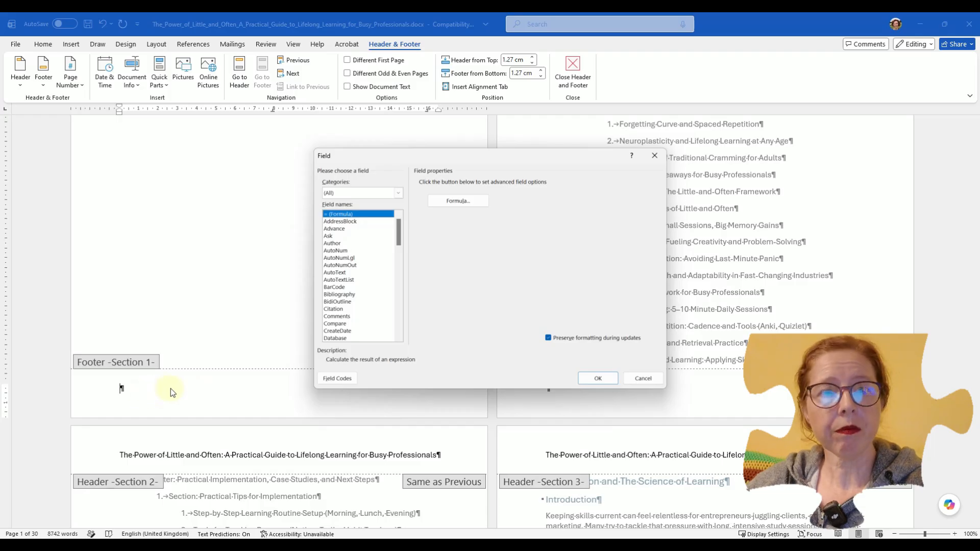
pyautogui.click(642, 380)
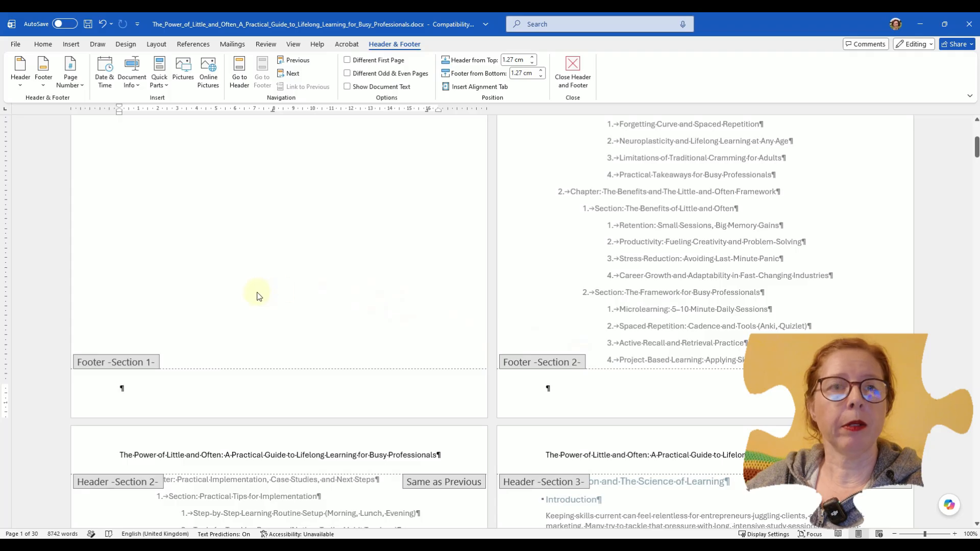
# Step: Give Section 1 a different first page header and footer
pyautogui.scroll(6, 257, 294)
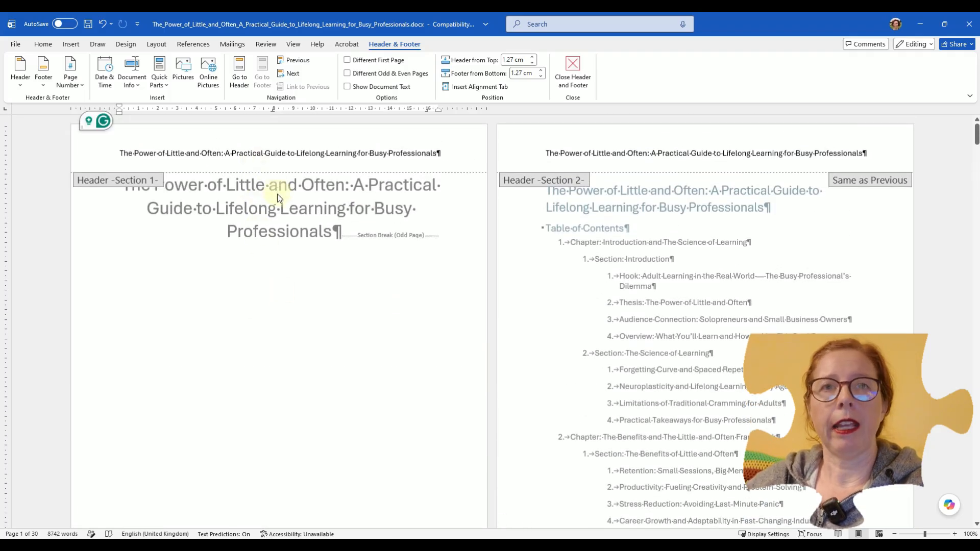
pyautogui.click(347, 61)
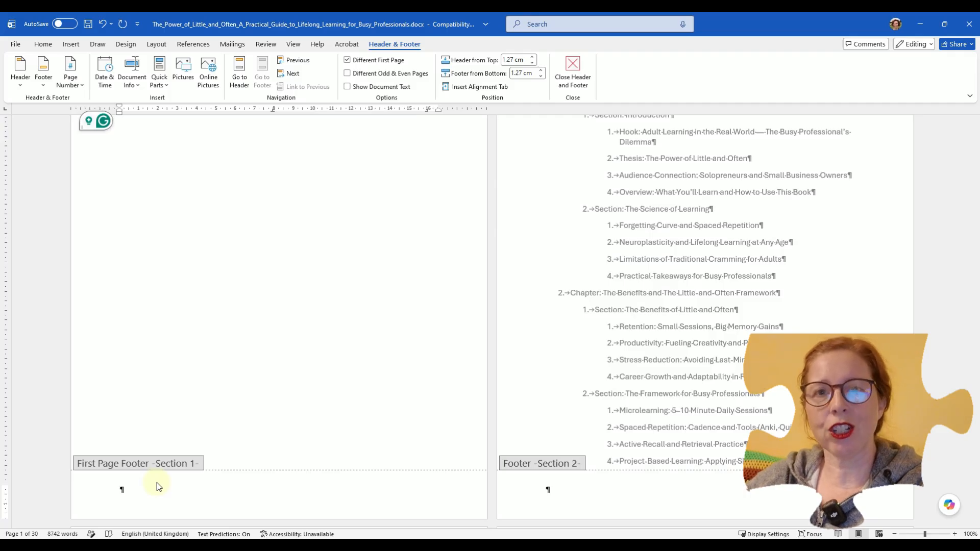
# Step: Enter the placeholder text "';a'la'f';asdfkasd;f" in the first page footer of Section 1
pyautogui.scroll(3, 194, 357)
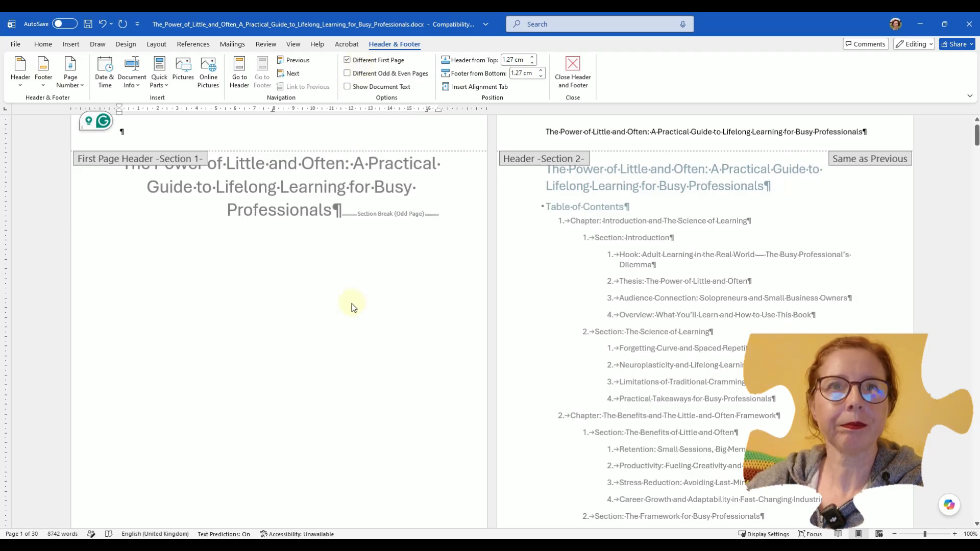
pyautogui.scroll(-2, 351, 307)
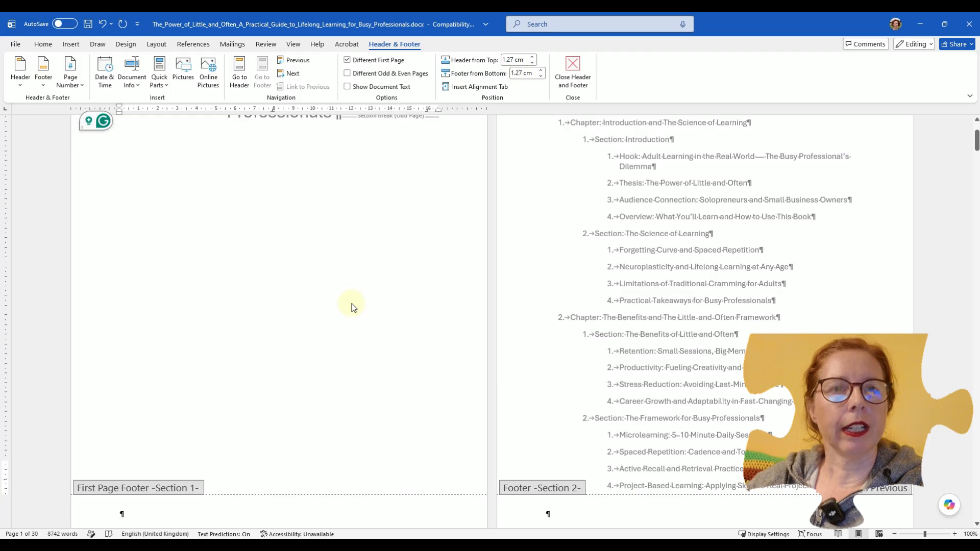
pyautogui.scroll(-2, 221, 438)
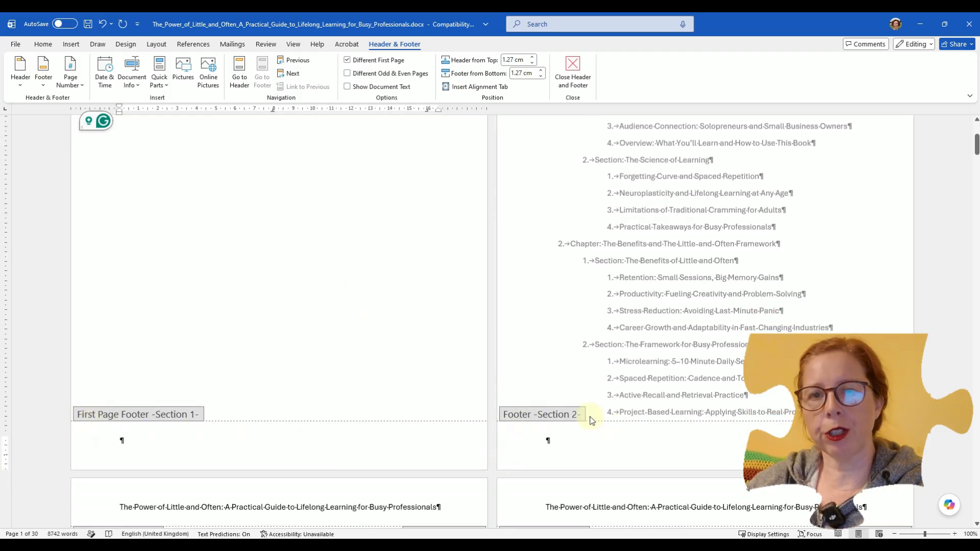
pyautogui.click(552, 437)
pyautogui.click(345, 438)
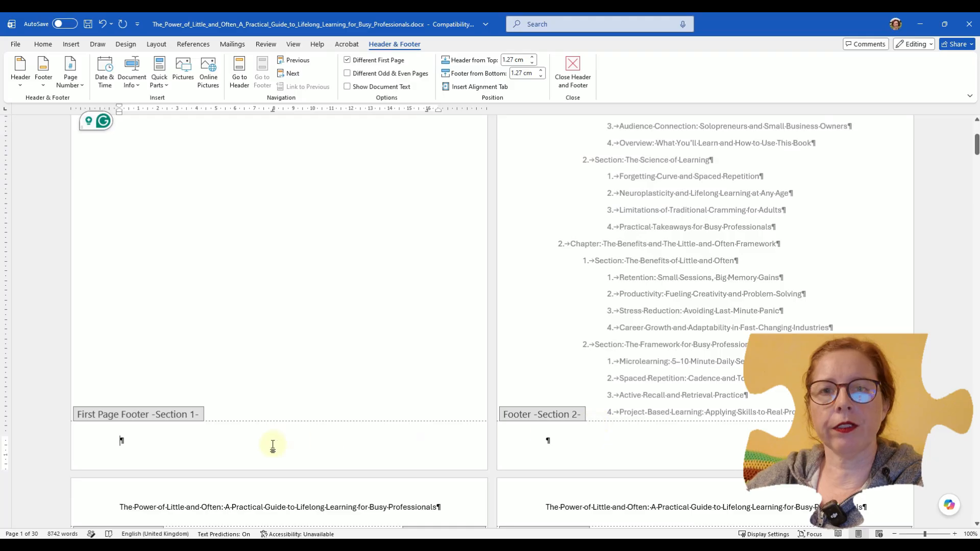
pyautogui.write("';a'la'f';asdfkasd;f")
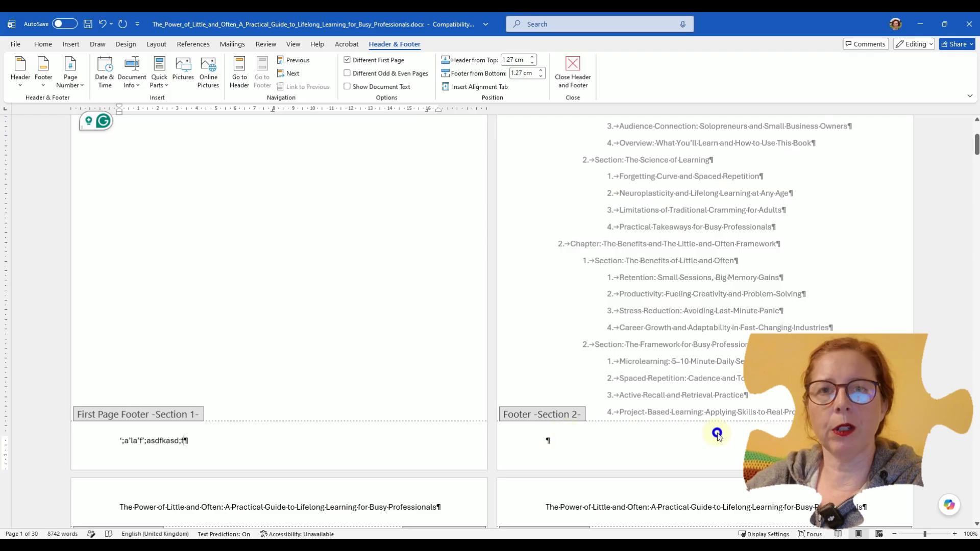
# Step: Enter the tab-separated trial text "Qw", "qw", "qw", "qw" and "eryerd" in the Section 2 footer
pyautogui.scroll(-5, 714, 433)
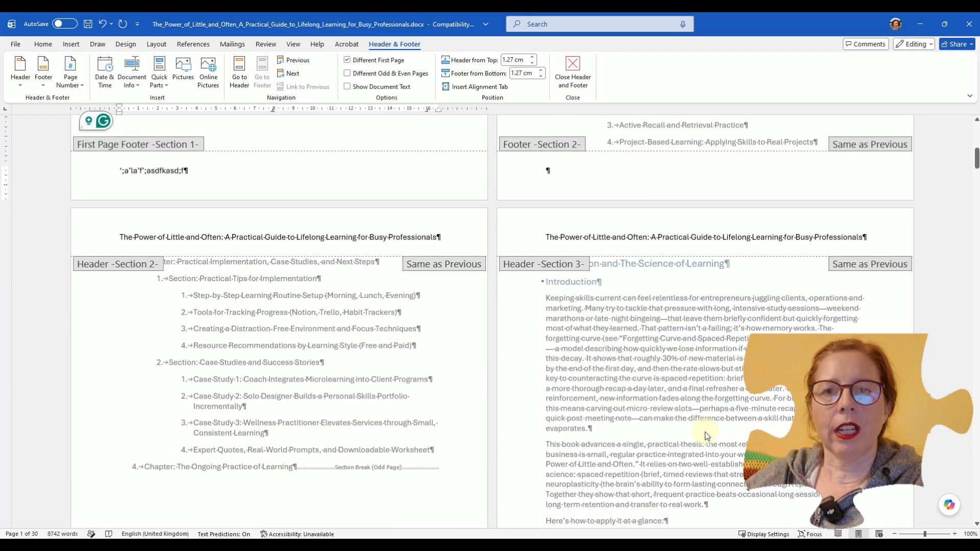
pyautogui.scroll(-2, 705, 432)
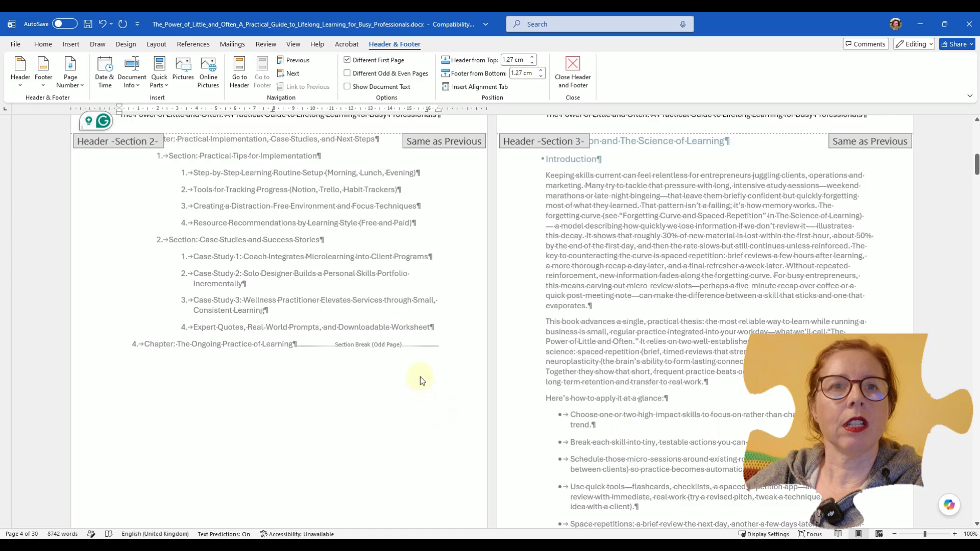
pyautogui.scroll(-3, 603, 378)
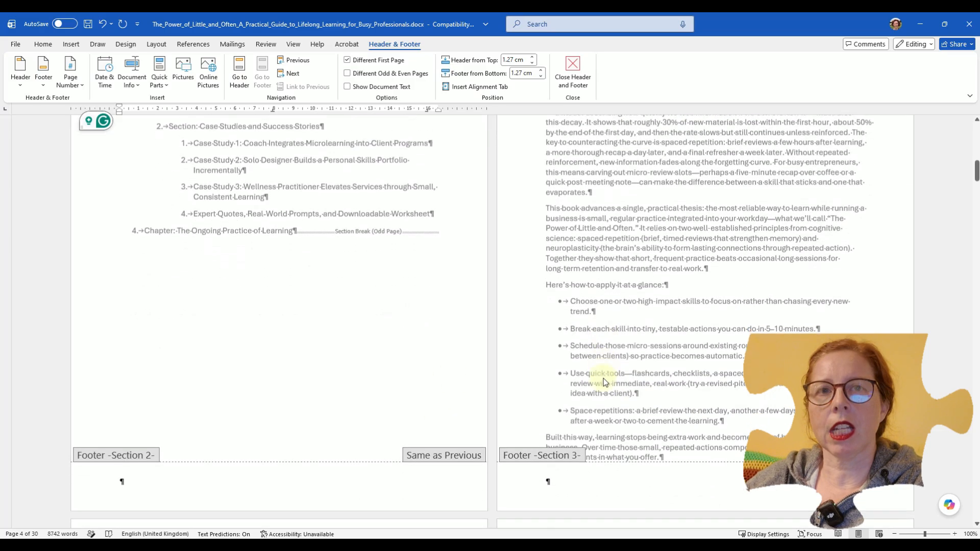
pyautogui.click(183, 430)
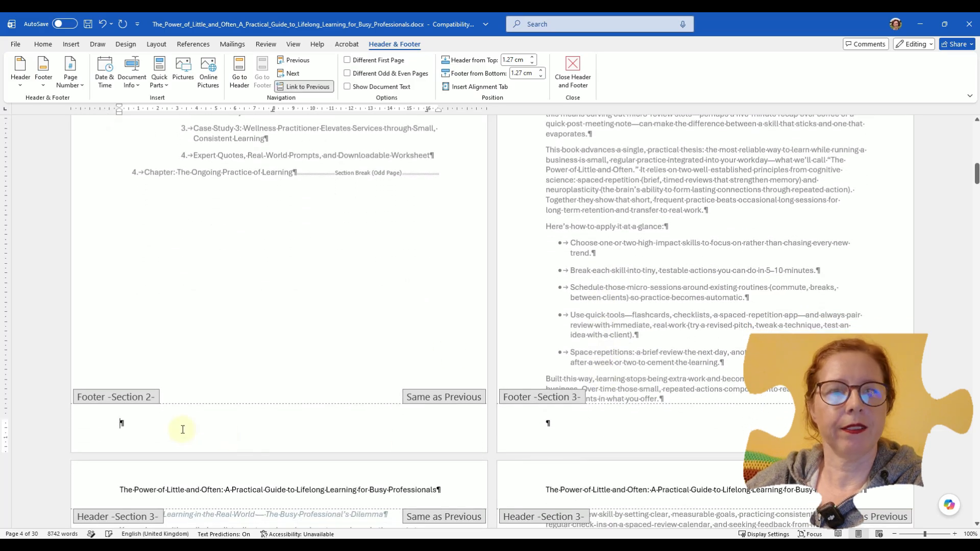
pyautogui.write('Qw\tqw\t')
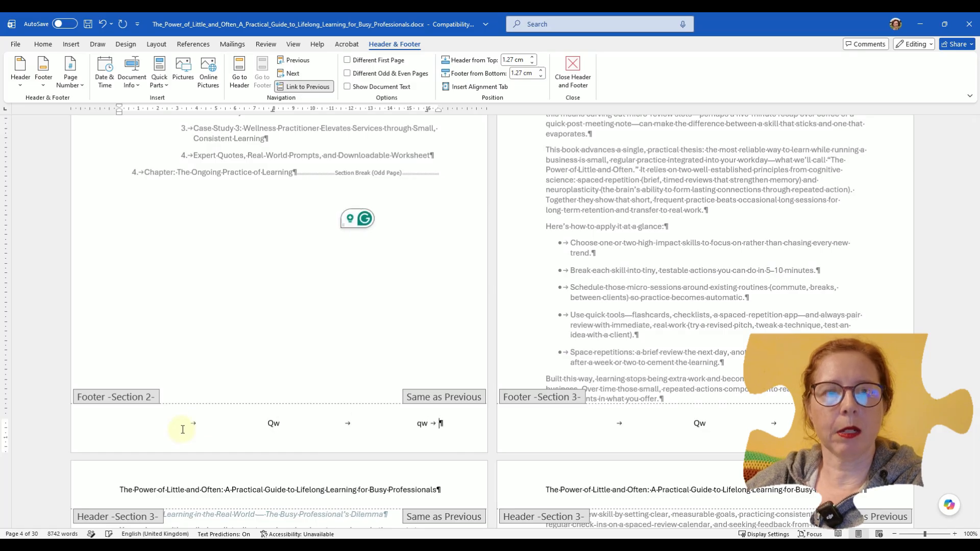
pyautogui.write('qw\tqw\teryerd')
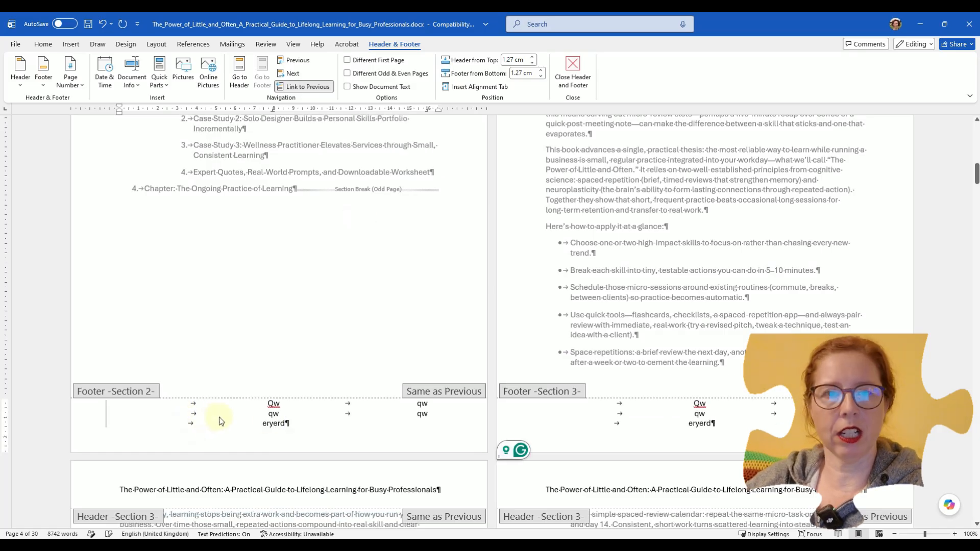
# Step: Replace the trial text in the Section 2 footer with "dfgdgdg"
pyautogui.moveTo(294, 424); pyautogui.dragTo(184, 405)
pyautogui.write('dfgd')
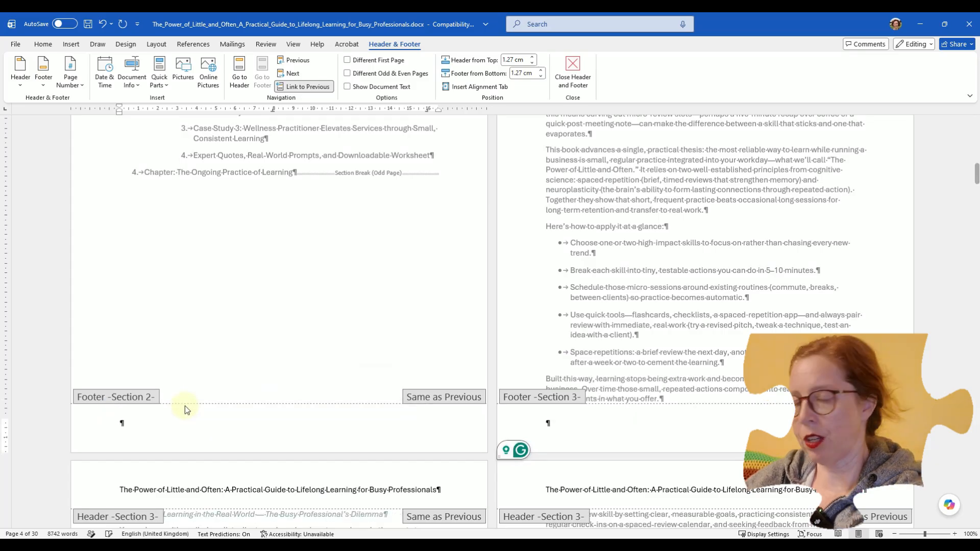
pyautogui.write('gdg')
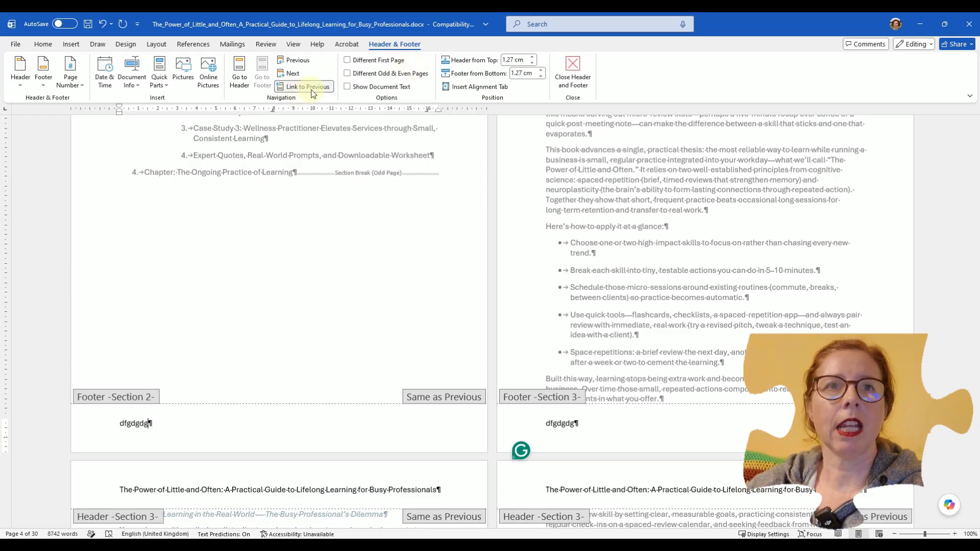
# Step: Unlink the Section 3 footer from the previous section and delete its placeholder text
pyautogui.click(598, 379)
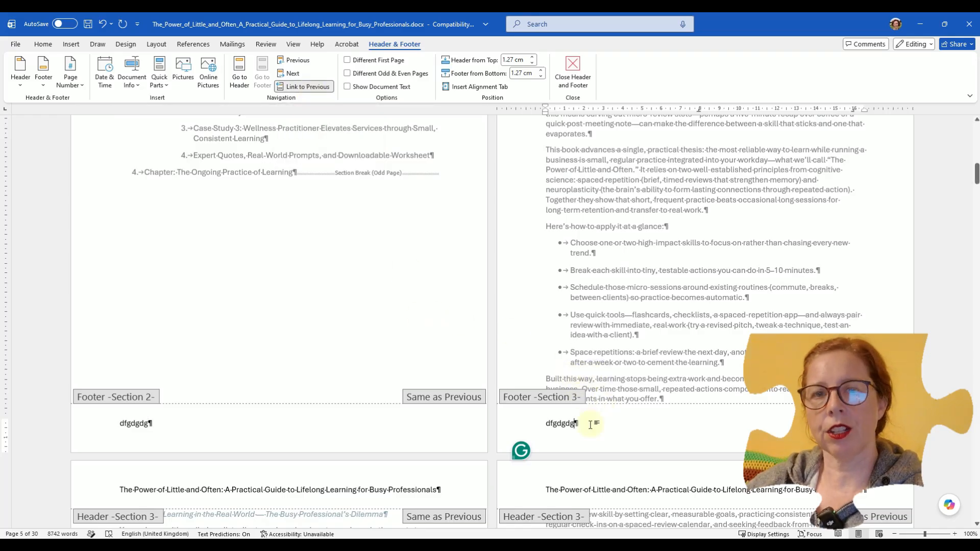
pyautogui.click(302, 87)
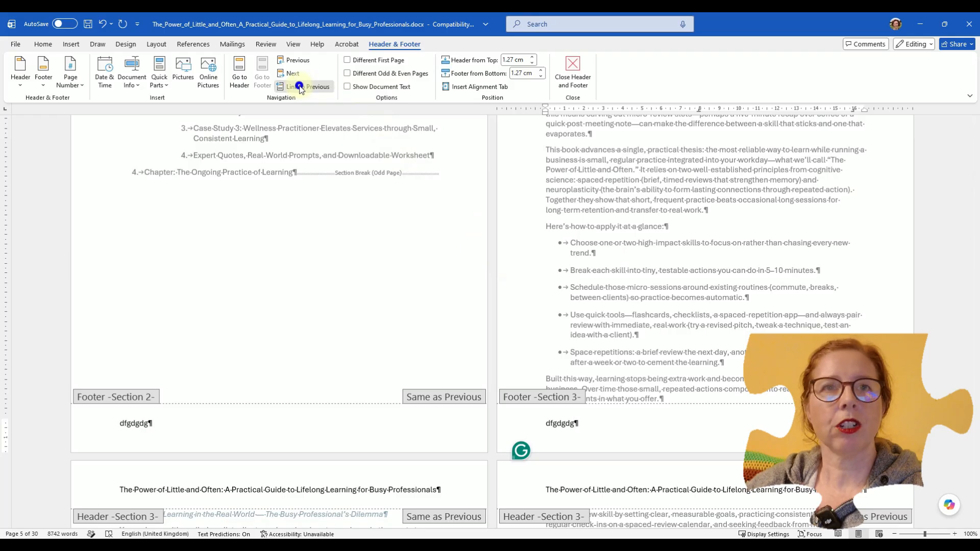
pyautogui.scroll(-3, 497, 358)
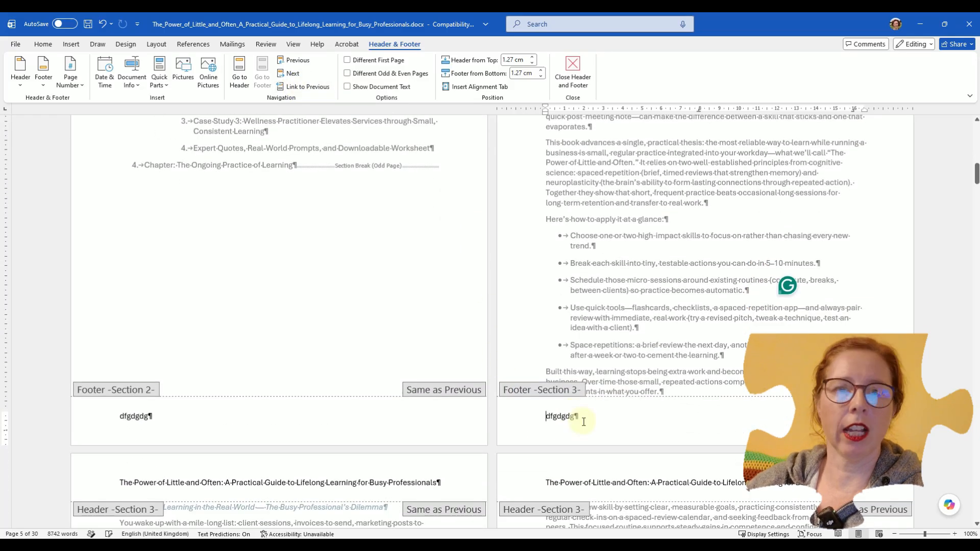
pyautogui.doubleClick(552, 421)
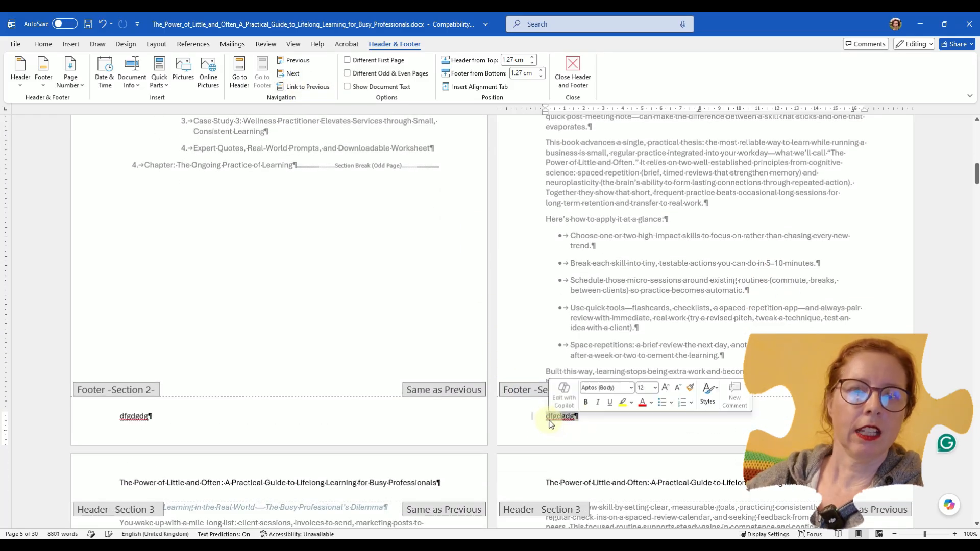
pyautogui.press('Delete')
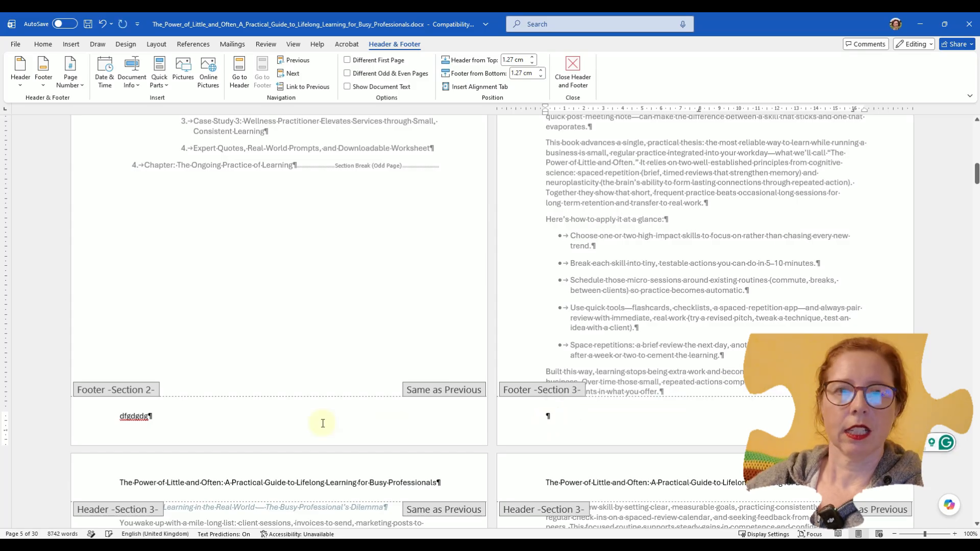
# Step: Add a tab after the placeholder text in the Section 2 footer and insert the Author document property there
pyautogui.click(220, 425)
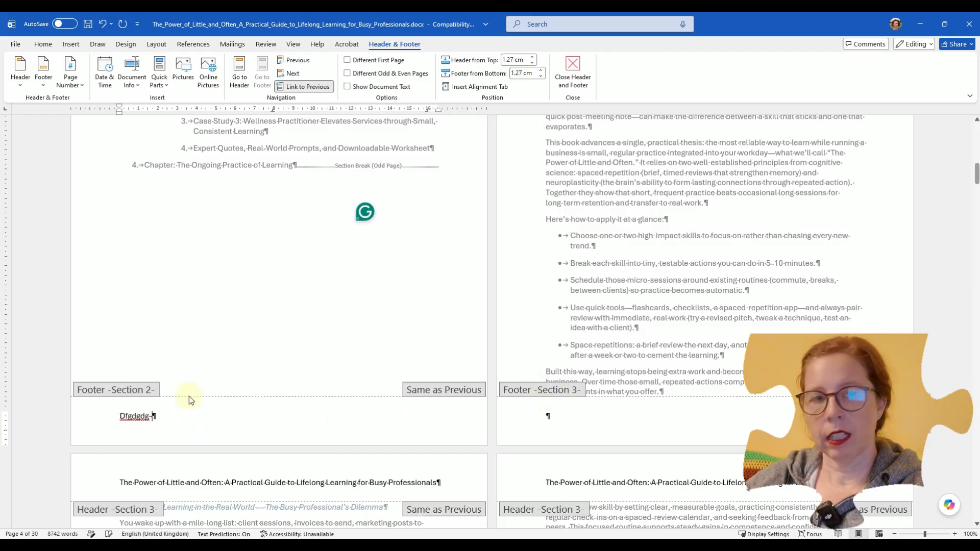
pyautogui.press('Tab')
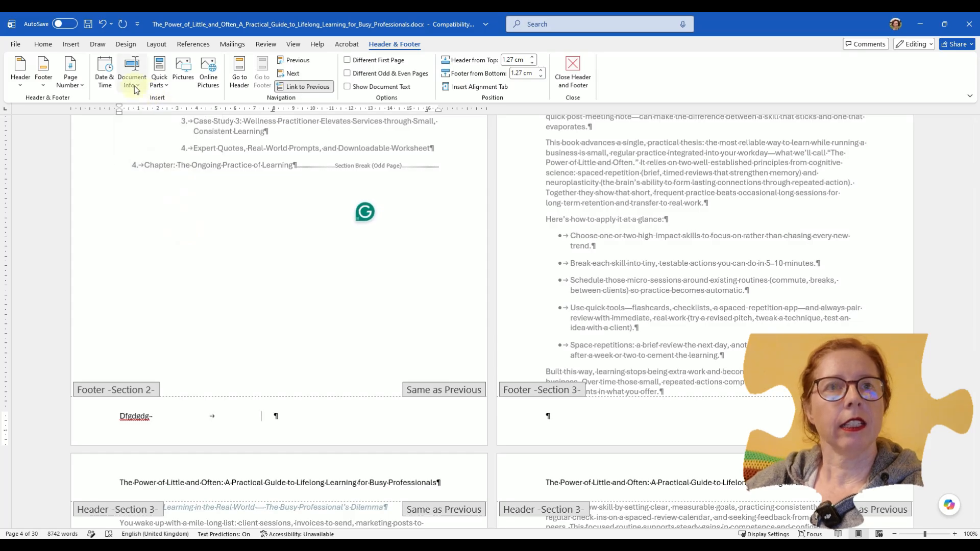
pyautogui.click(134, 83)
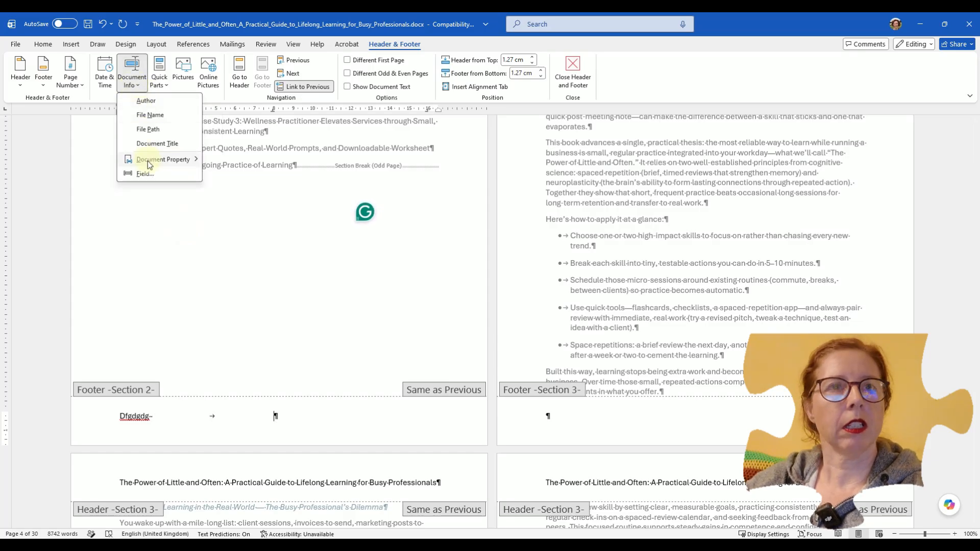
pyautogui.moveTo(148, 160)
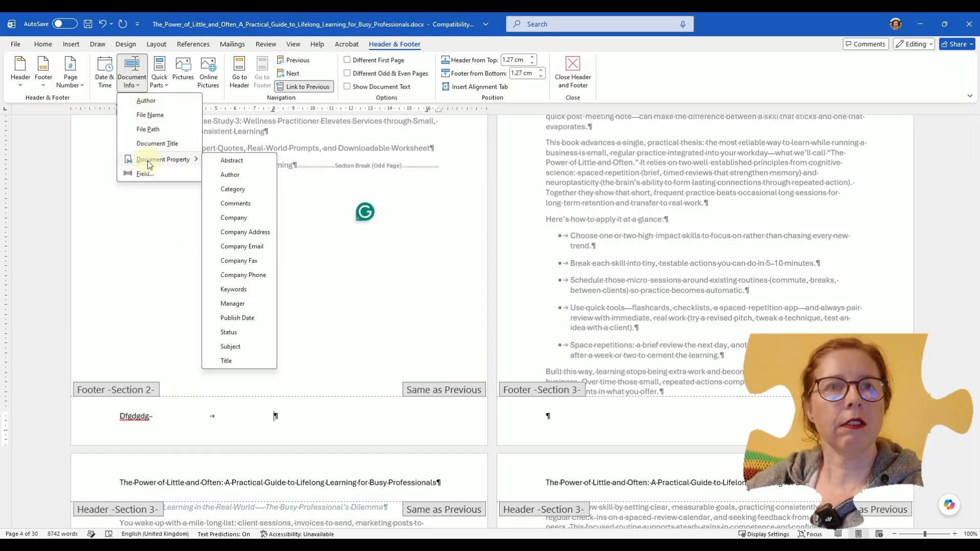
pyautogui.click(229, 174)
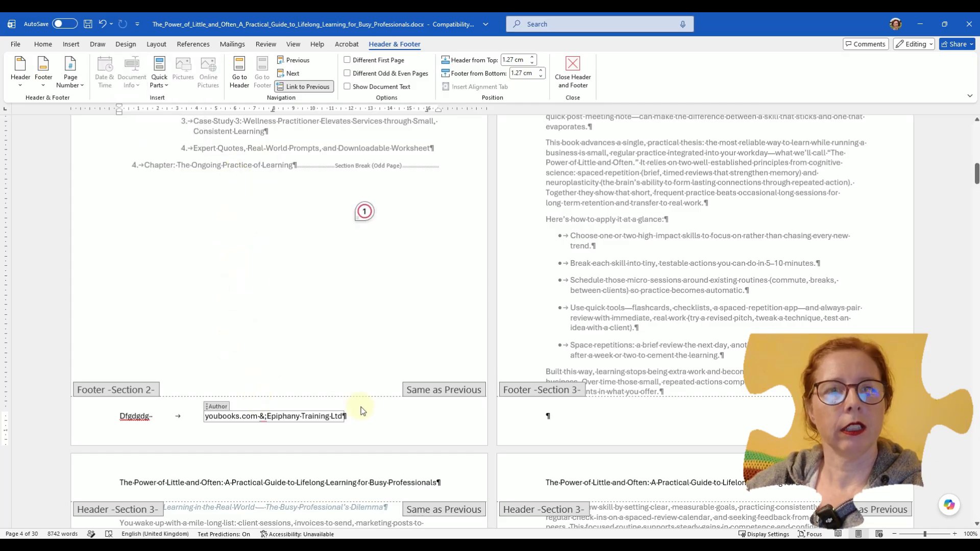
# Step: Remove "Ltd" from the end of the Author property in the Section 2 footer
pyautogui.press('BackSpace')
pyautogui.press('BackSpace')
pyautogui.press('BackSpace')
pyautogui.press('BackSpace')
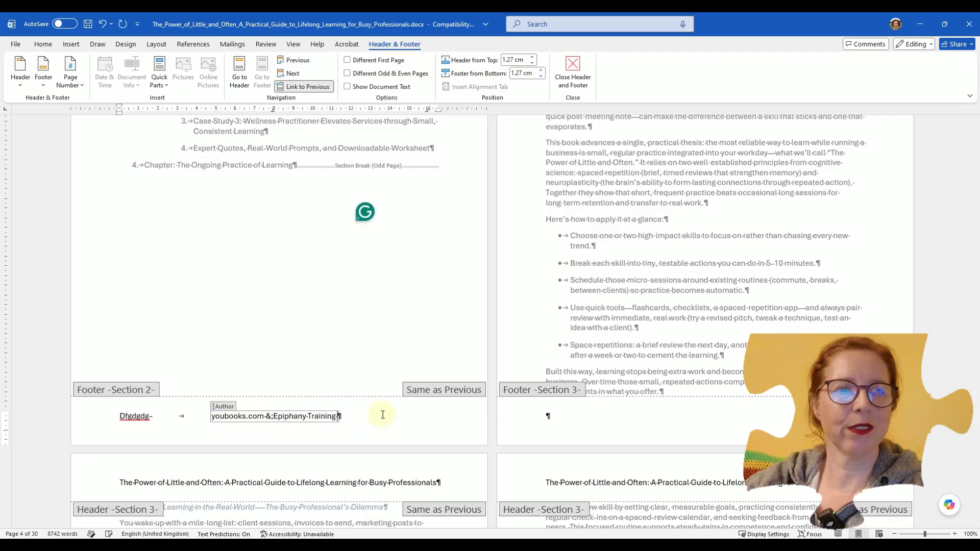
pyautogui.click(349, 422)
pyautogui.click(291, 417)
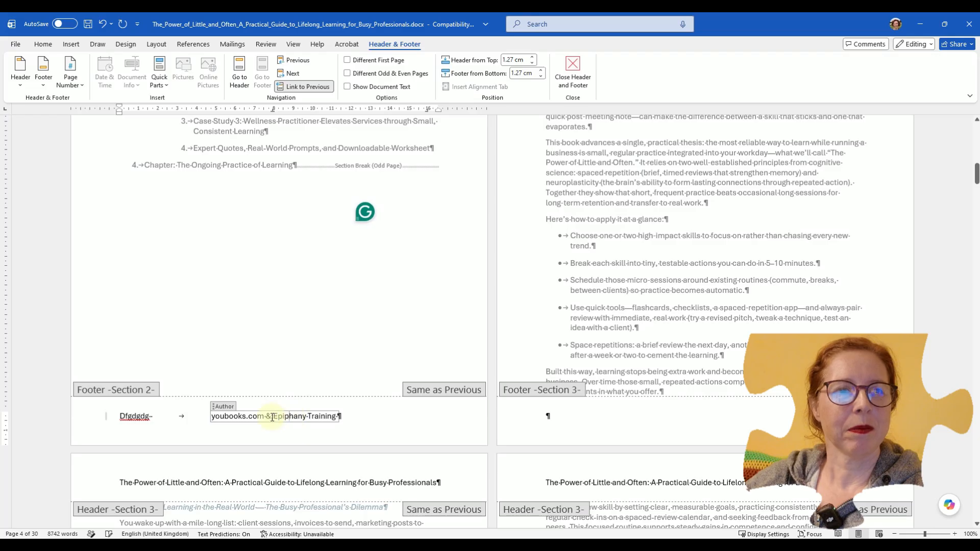
# Step: Replace the Author property in the Section 2 footer with the Comments document property
pyautogui.click(223, 406)
pyautogui.press('Delete')
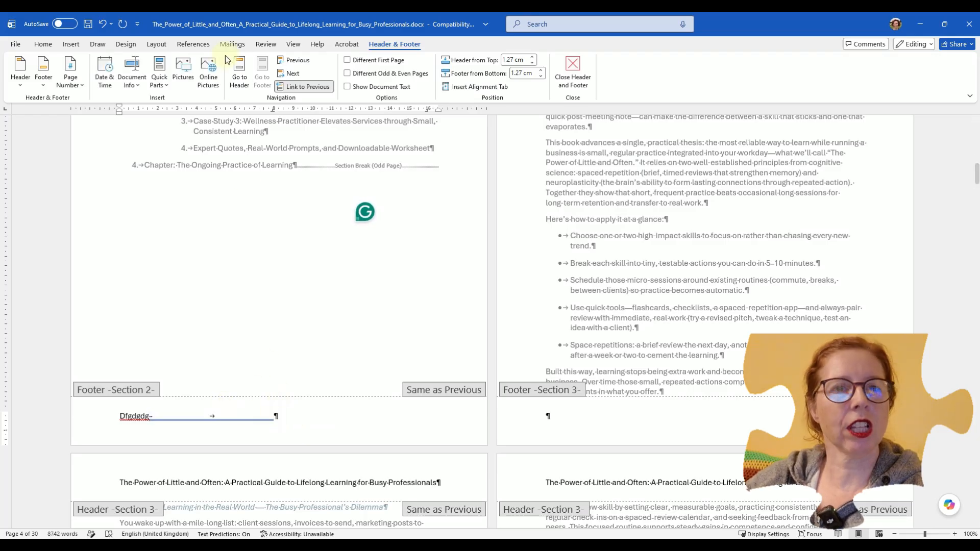
pyautogui.click(132, 80)
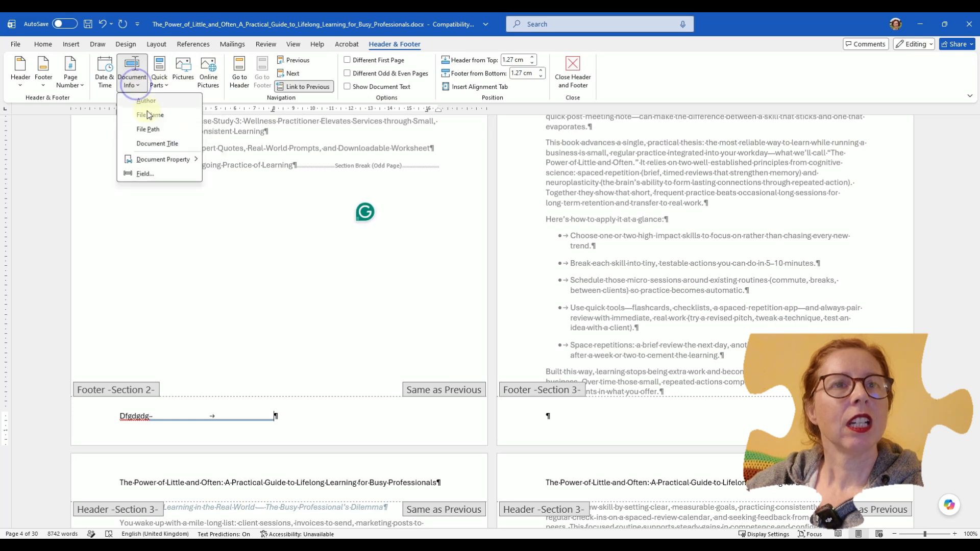
pyautogui.click(159, 159)
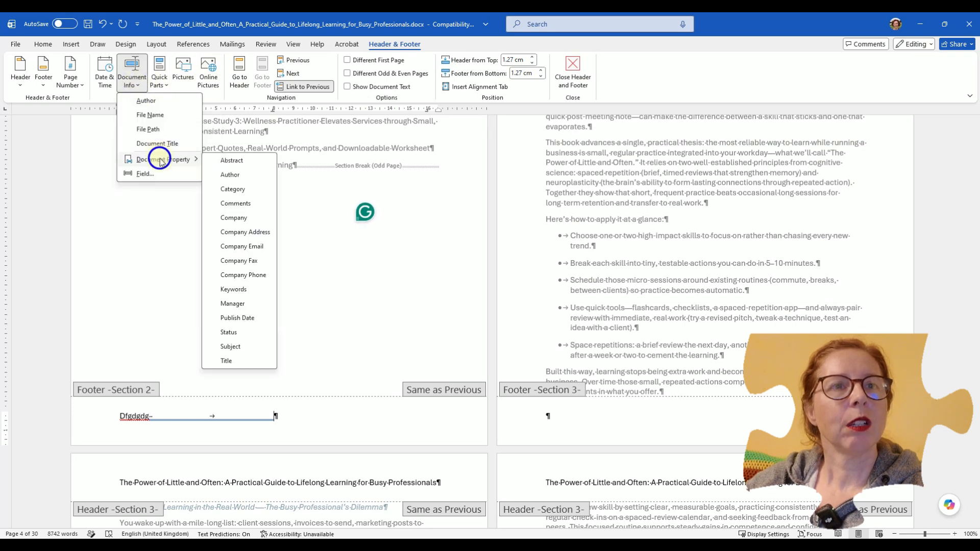
pyautogui.click(240, 204)
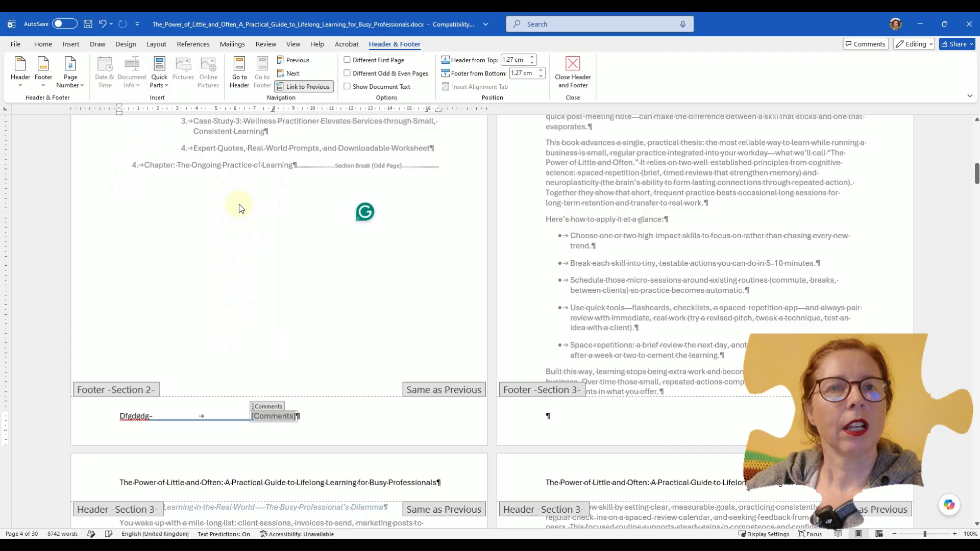
pyautogui.click(306, 421)
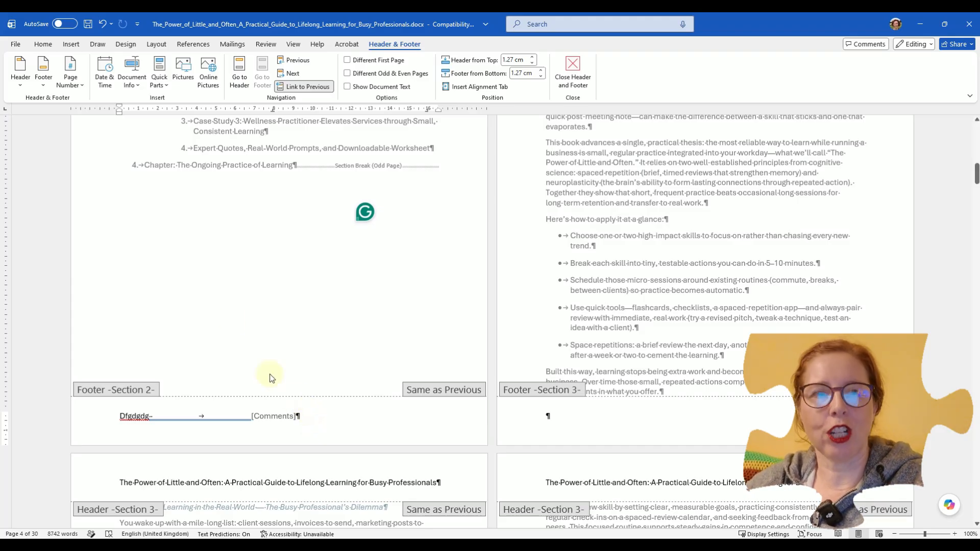
# Step: Open the advanced properties of the document to edit its summary information
pyautogui.click(16, 46)
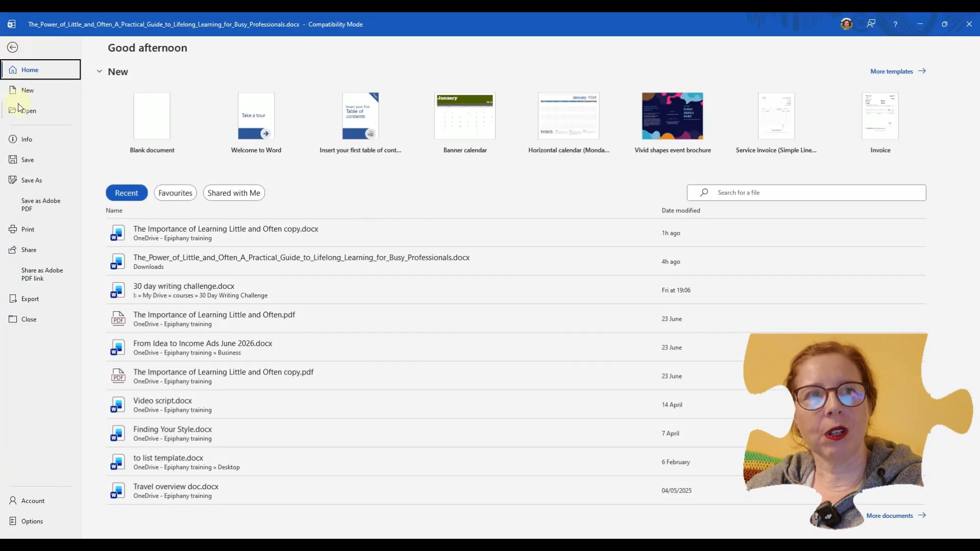
pyautogui.click(27, 140)
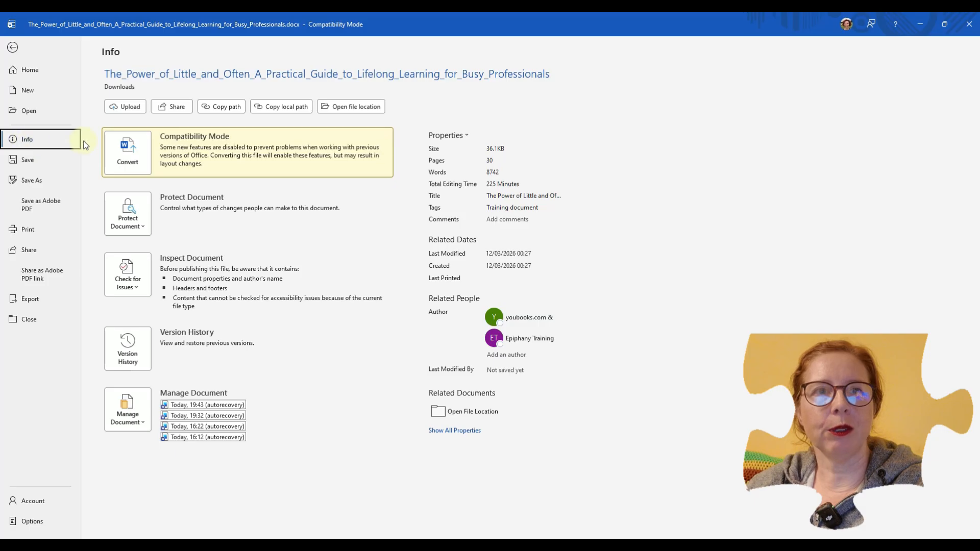
pyautogui.click(462, 136)
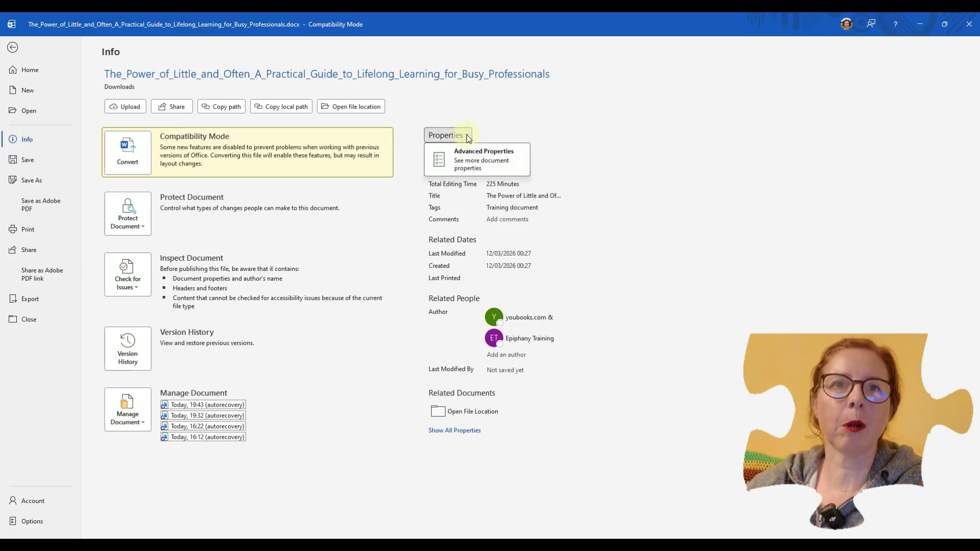
pyautogui.click(492, 154)
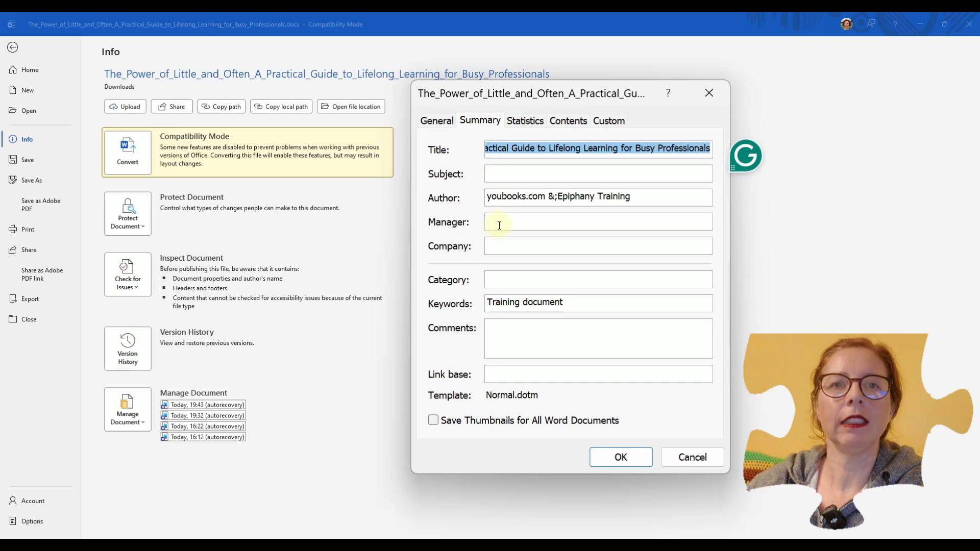
# Step: Change the Author document property to "Epiphany Training Ltd"
pyautogui.click(557, 196)
pyautogui.moveTo(556, 196); pyautogui.dragTo(467, 200)
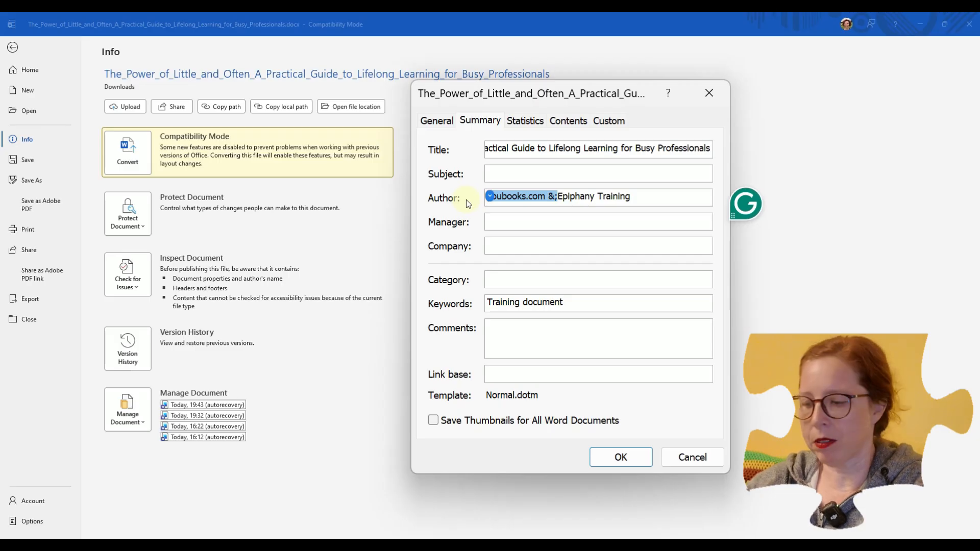
pyautogui.write('Katherine')
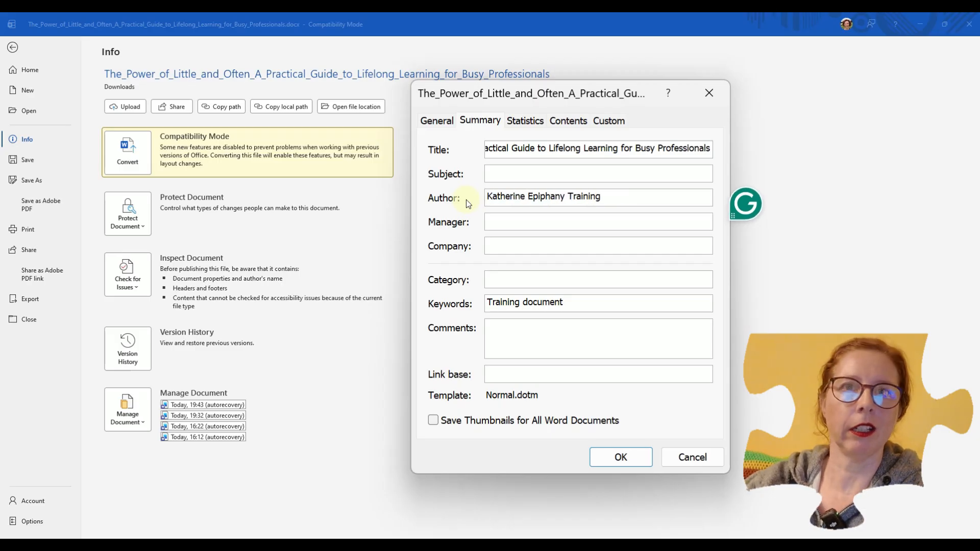
pyautogui.moveTo(528, 197); pyautogui.dragTo(483, 197)
pyautogui.press('BackSpace')
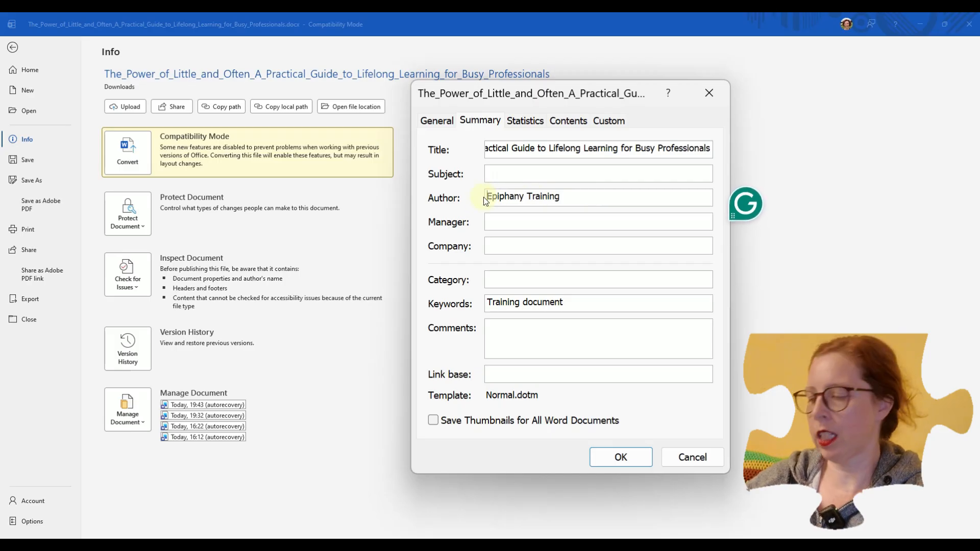
pyautogui.click(605, 203)
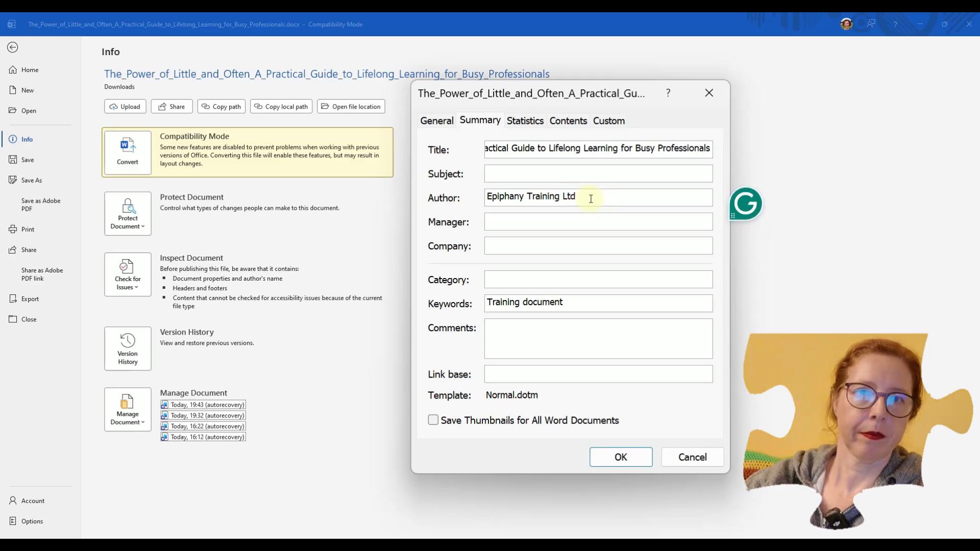
# Step: Replace the whole Author document property with "Business IT Training"
pyautogui.moveTo(579, 197); pyautogui.dragTo(473, 200)
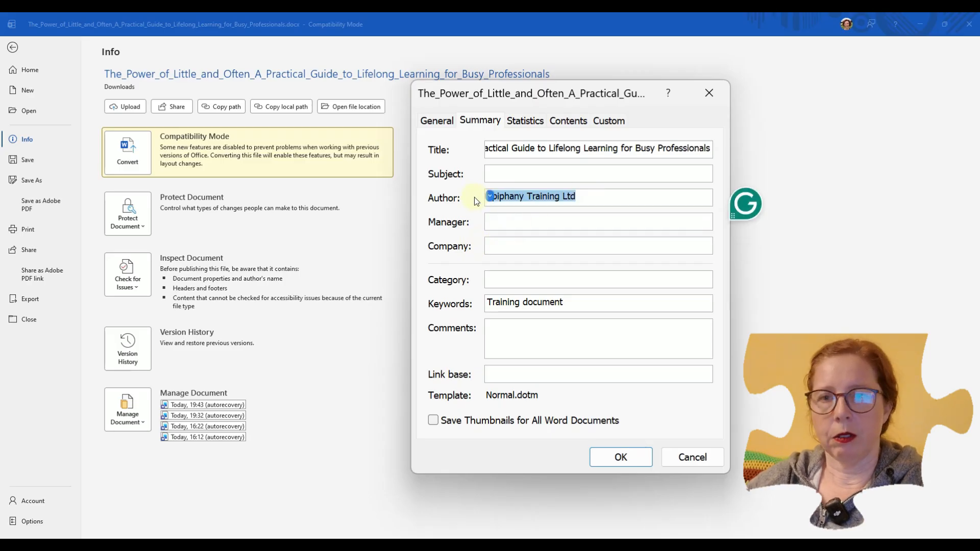
pyautogui.write('MITusi')
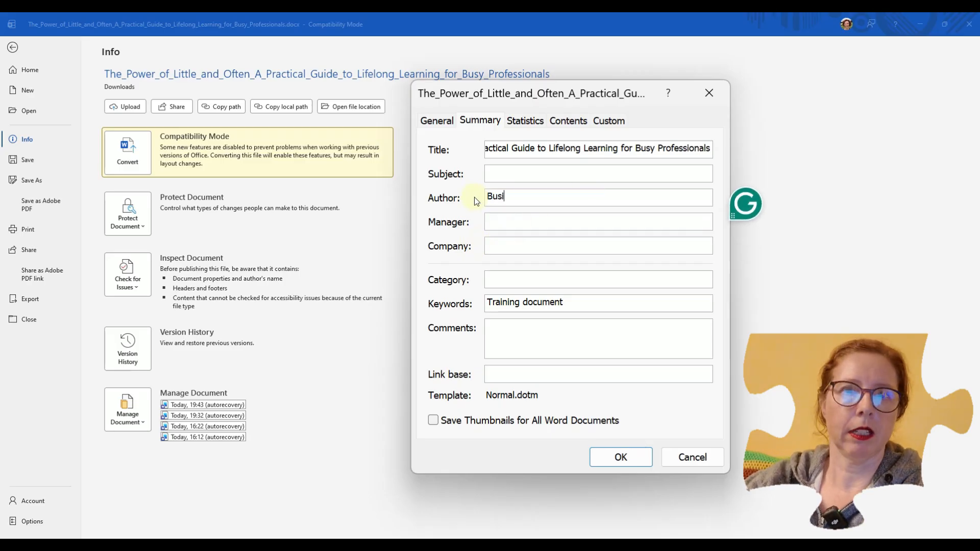
pyautogui.write('ness IT Training')
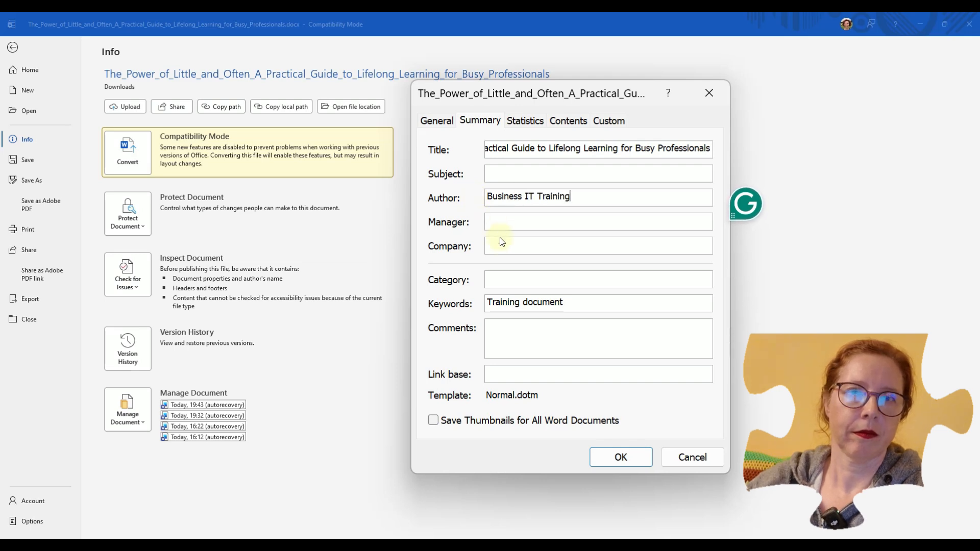
# Step: Enter the placeholder text "kjsd;jdfjs dkjsldk fjsldj flksjdfj" as the Comments property, apply the properties and return to the document
pyautogui.click(496, 326)
pyautogui.write('kjsd;')
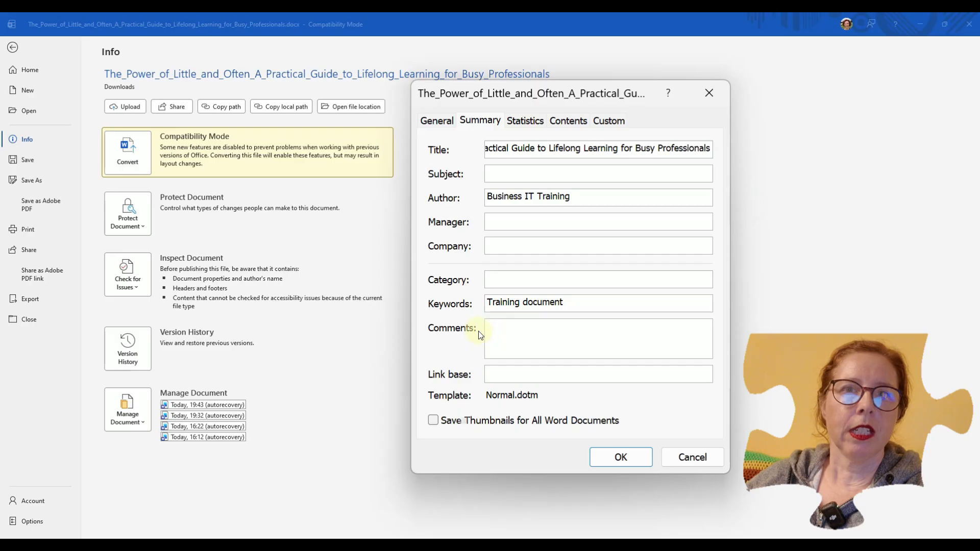
pyautogui.write('jdfjs dkjsldk fjsldj flksjdfj')
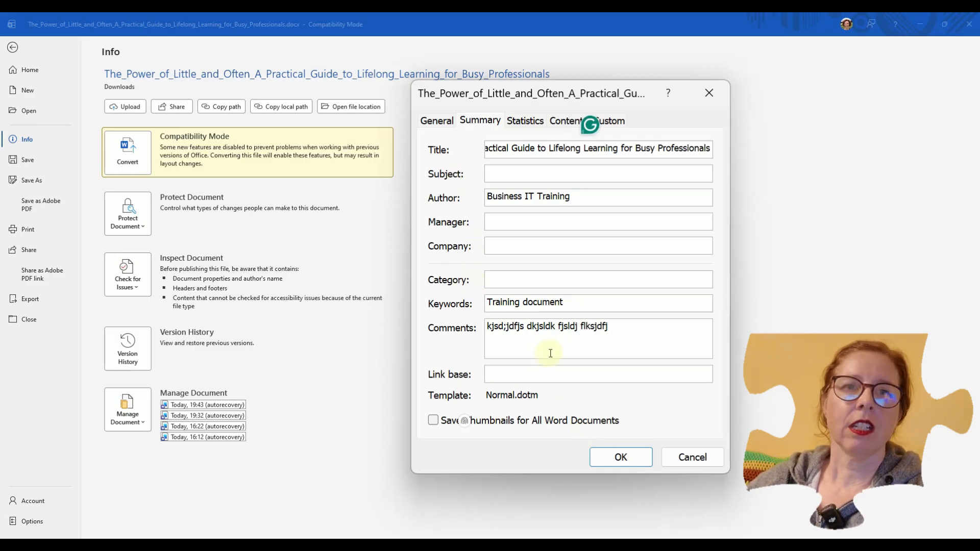
pyautogui.click(618, 454)
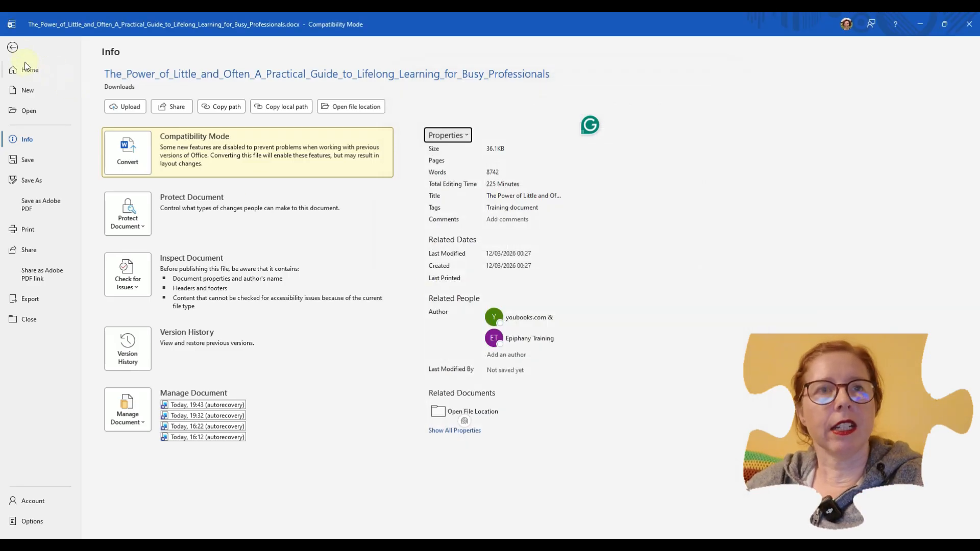
pyautogui.click(13, 47)
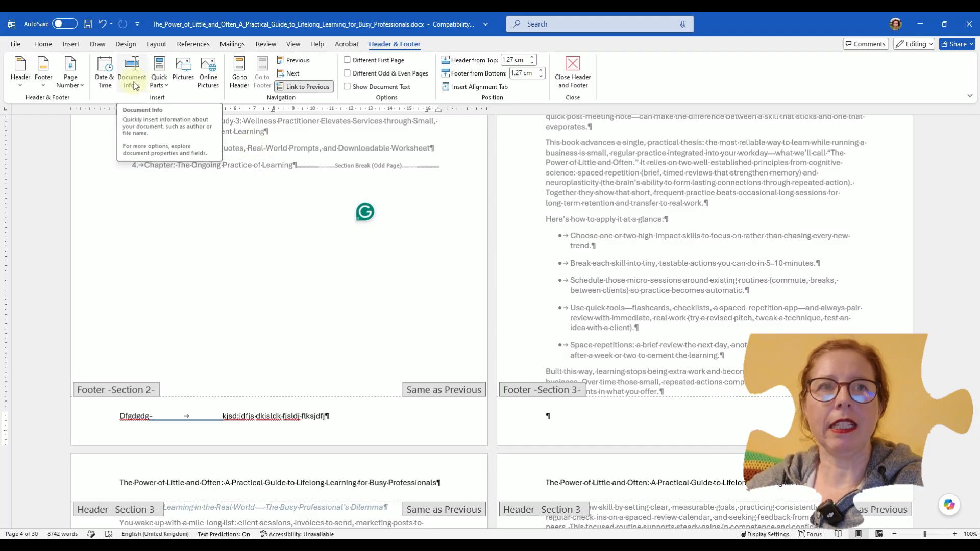
pyautogui.click(160, 74)
pyautogui.moveTo(175, 118)
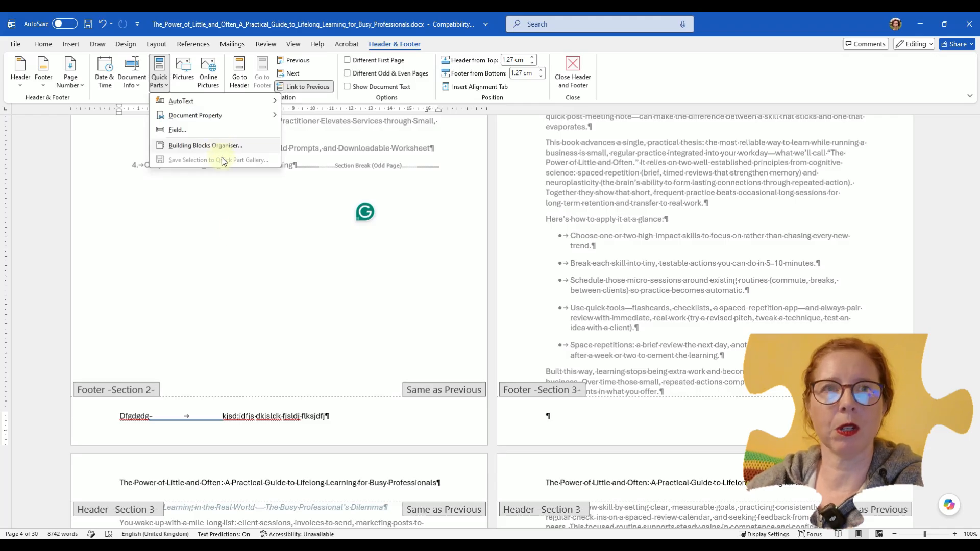
pyautogui.click(330, 416)
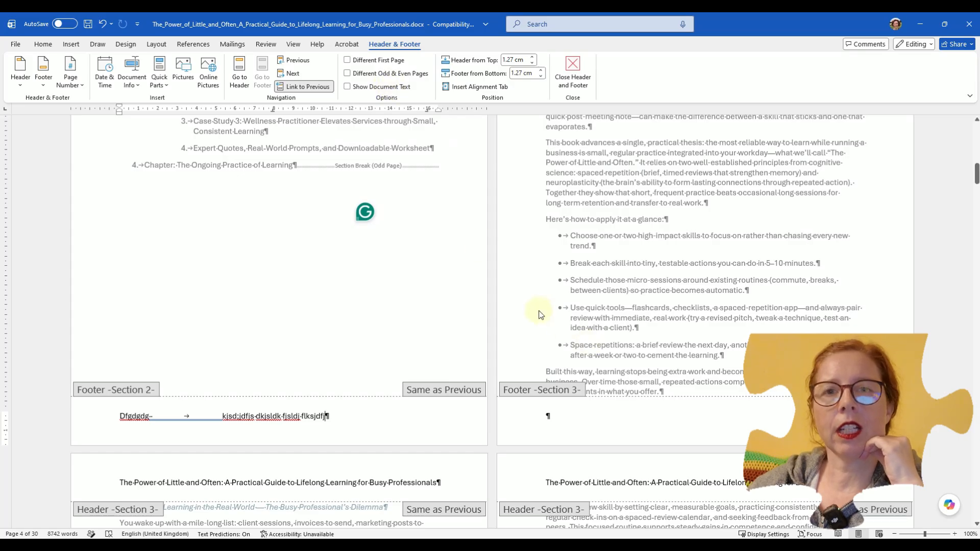
# Step: Enable different odd and even pages from the Section 3 footer on page 6 and unlink its even page footer from the previous section
pyautogui.scroll(-10, 541, 315)
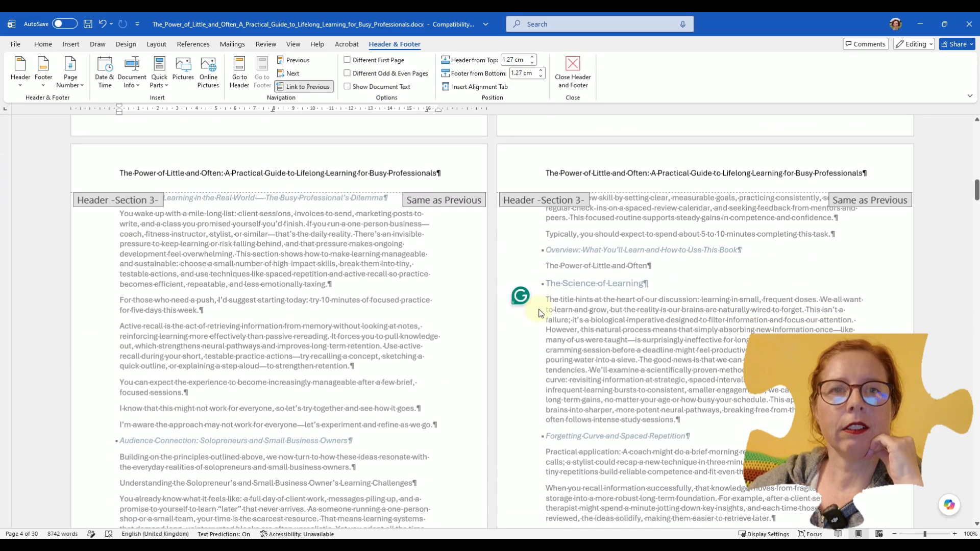
pyautogui.scroll(-8, 540, 314)
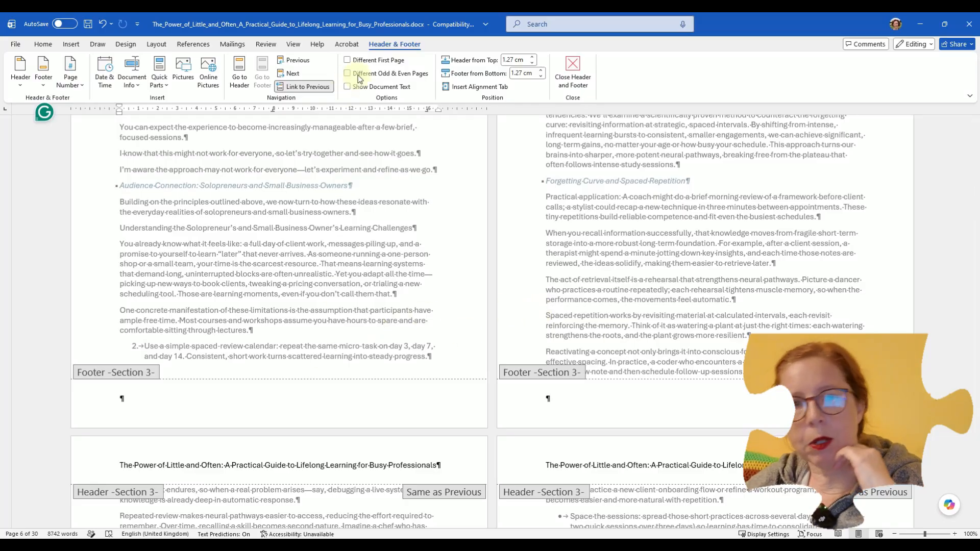
pyautogui.click(280, 394)
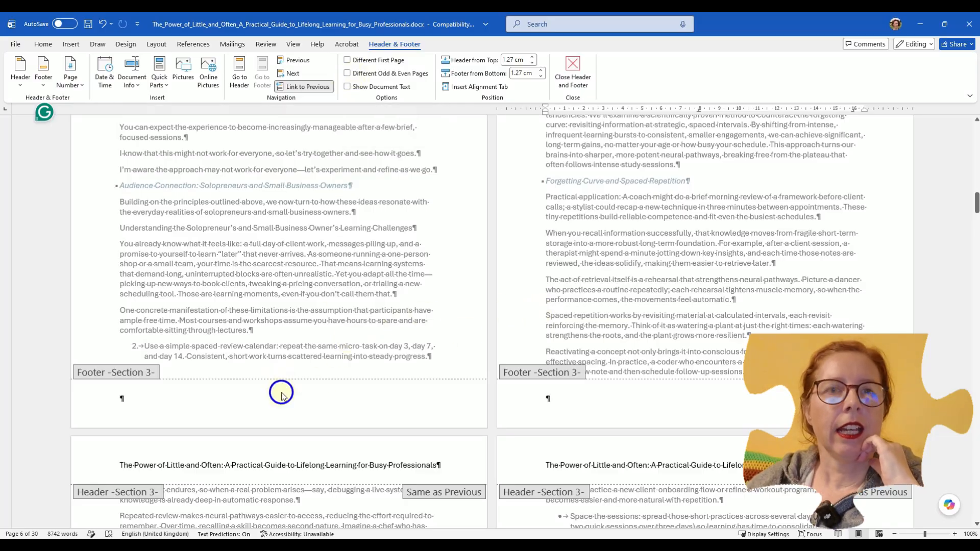
pyautogui.click(193, 399)
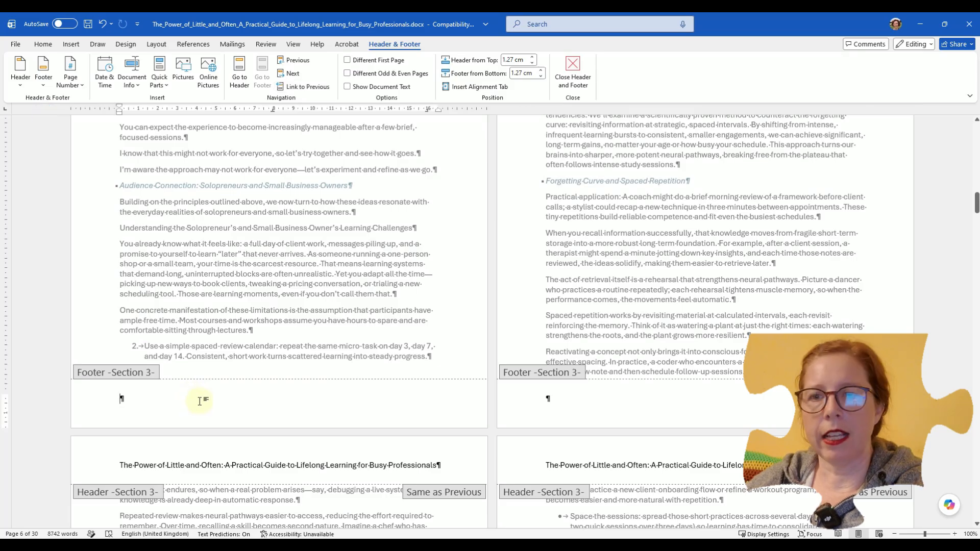
pyautogui.click(393, 73)
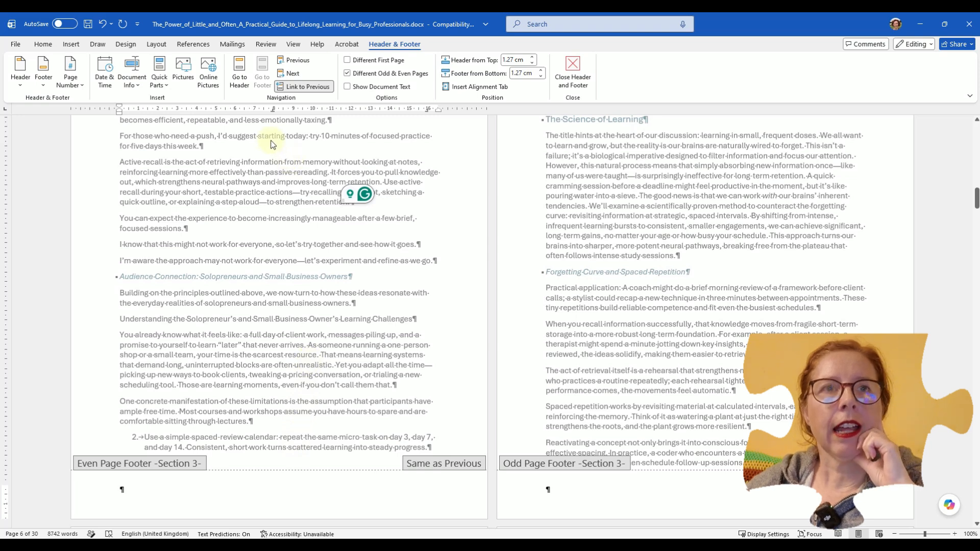
pyautogui.click(291, 86)
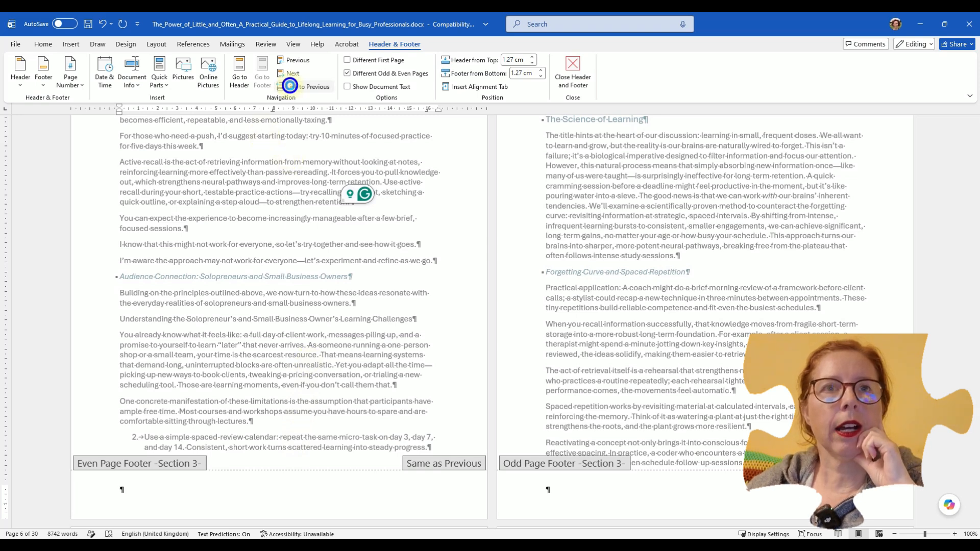
# Step: Insert a left-aligned Plain Number 1 page number at the bottom of the page in the Section 3 even page footer
pyautogui.click(75, 87)
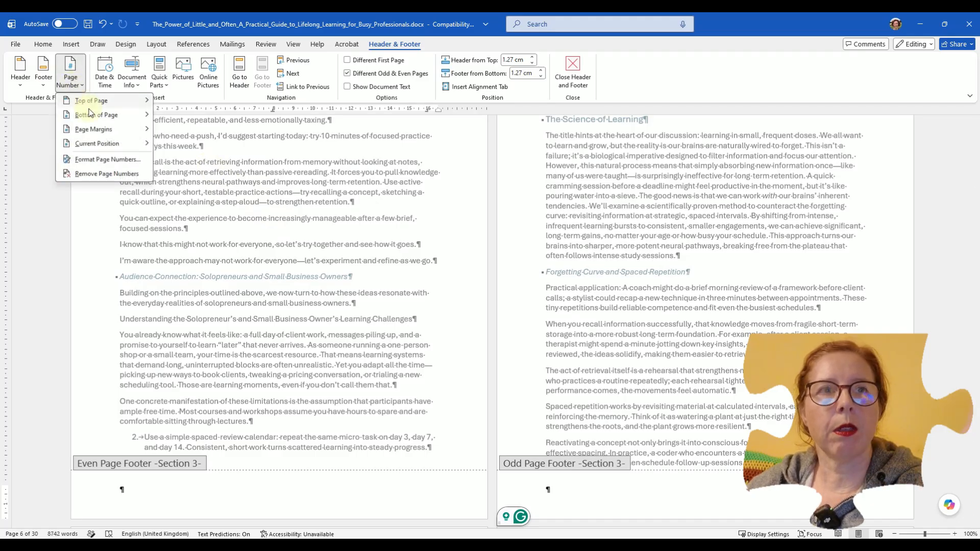
pyautogui.moveTo(95, 114)
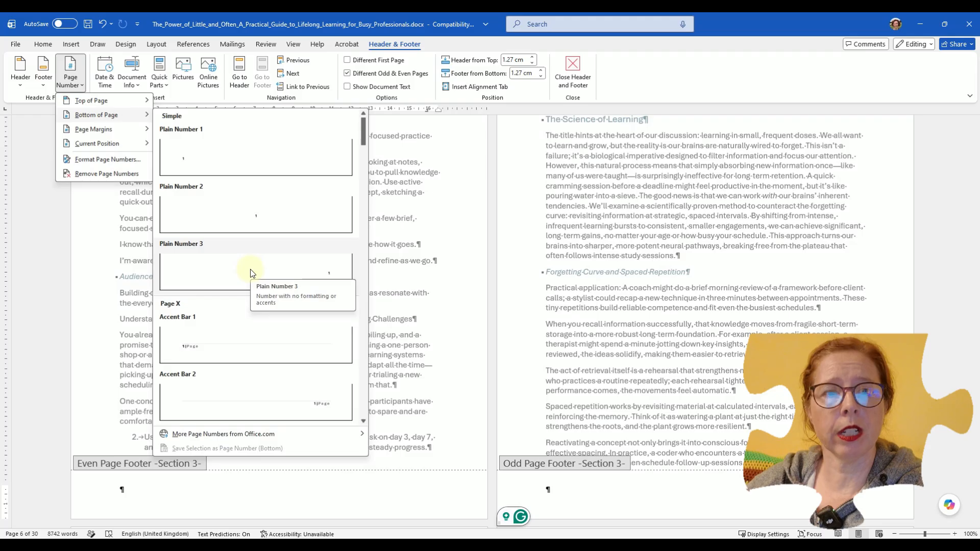
pyautogui.click(252, 149)
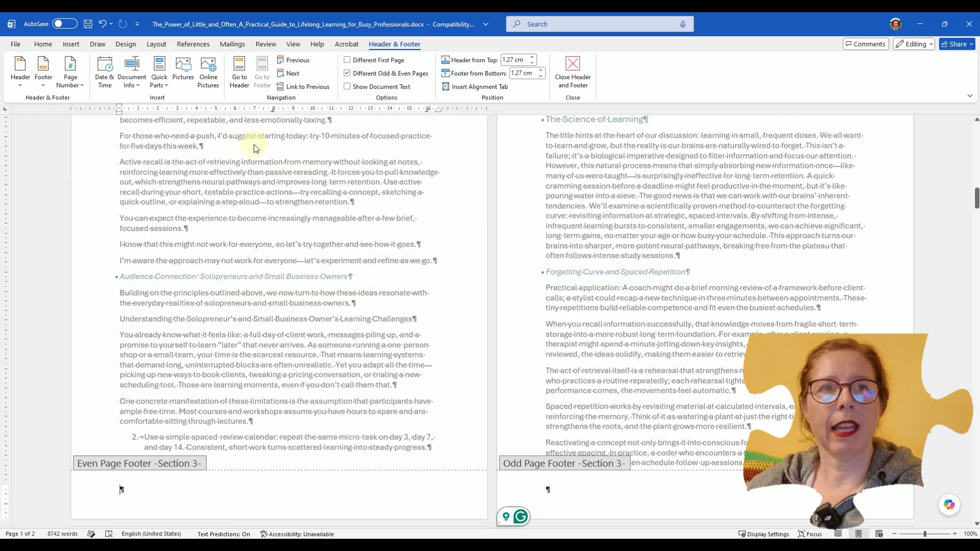
pyautogui.click(150, 479)
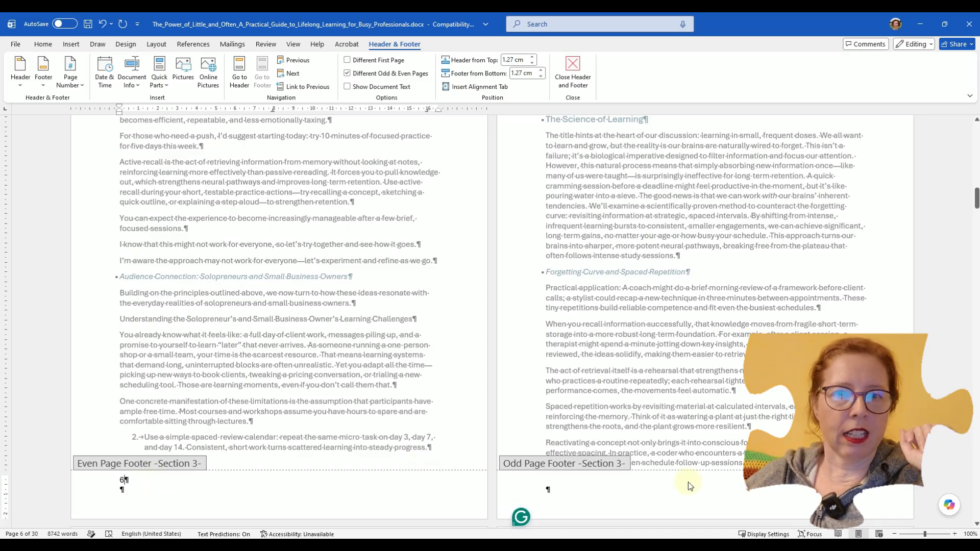
# Step: Insert a right-aligned Plain Number 3 page number at the bottom of the page in the Section 3 odd page footer
pyautogui.click(638, 490)
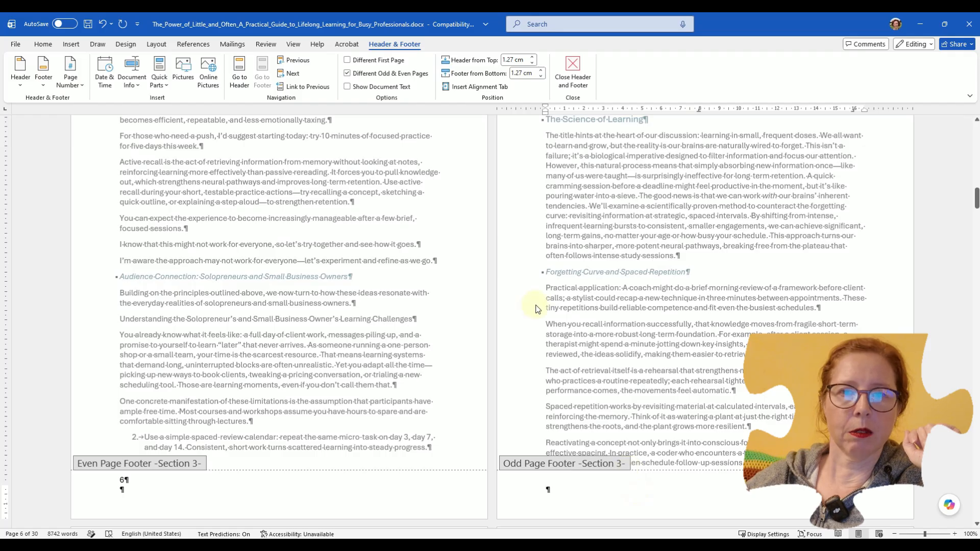
pyautogui.click(70, 81)
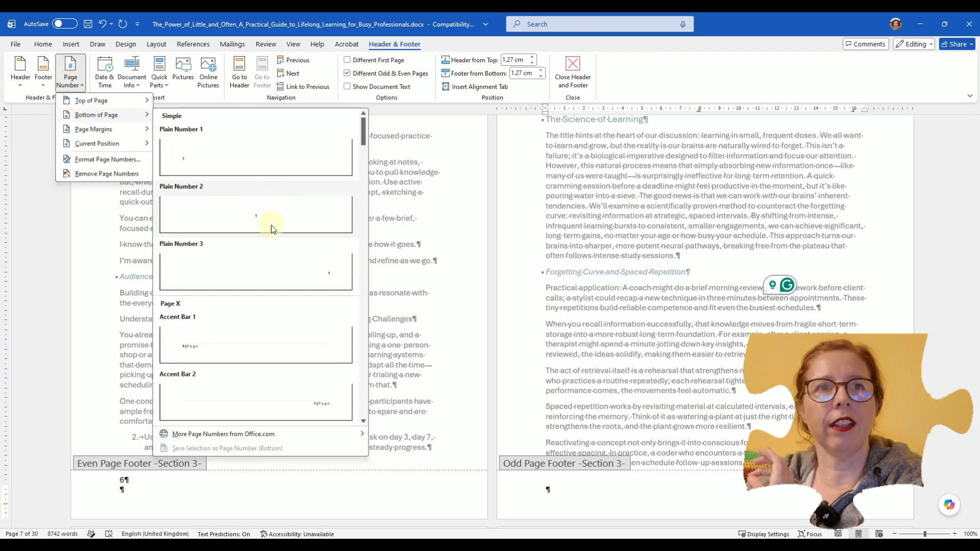
pyautogui.click(269, 273)
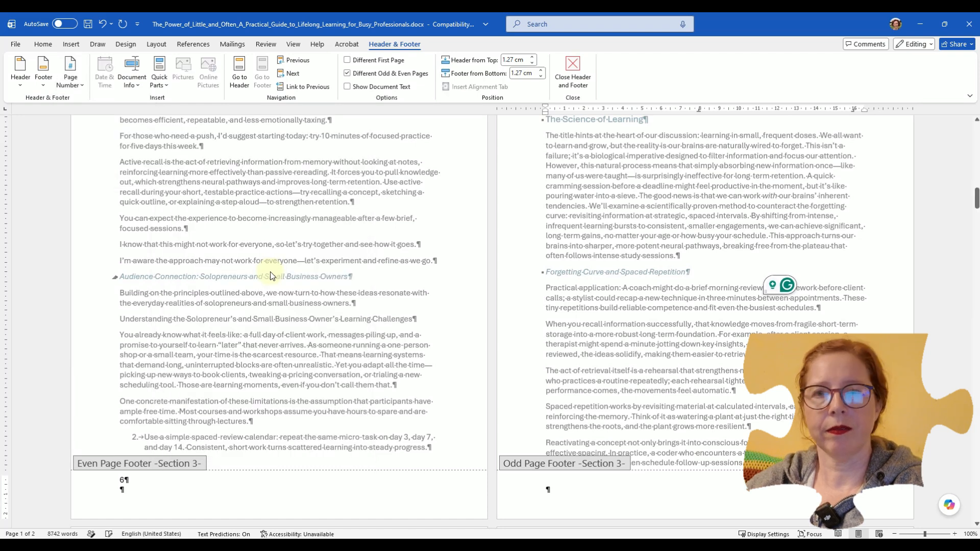
# Step: Check the page numbers in the odd and even page footers of Section 3 and its neighbouring sections
pyautogui.scroll(-10, 270, 276)
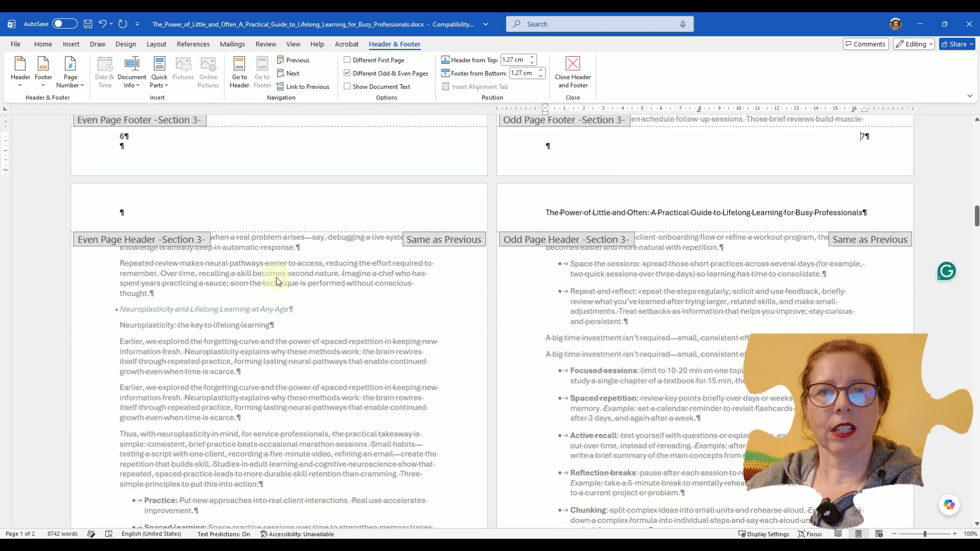
pyautogui.scroll(-7, 277, 282)
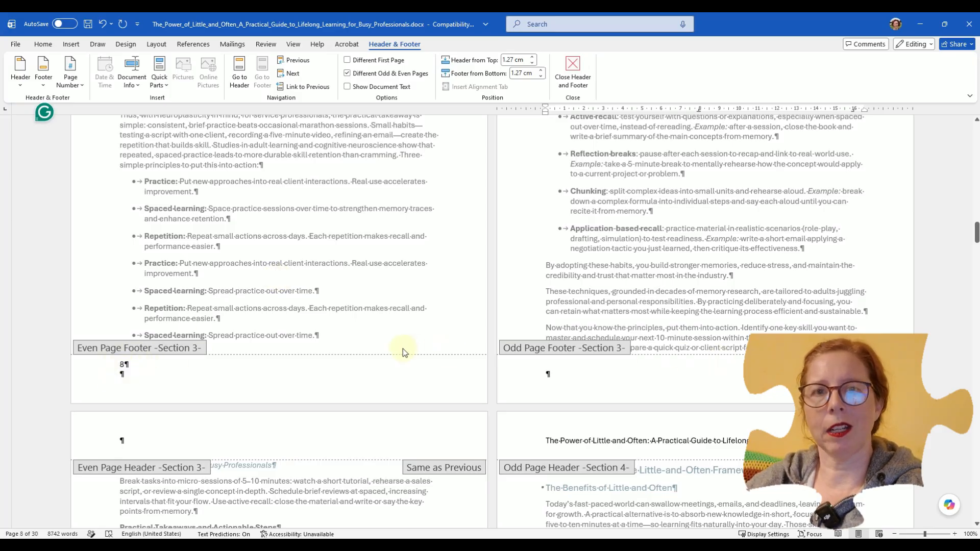
pyautogui.scroll(-6, 402, 351)
pyautogui.scroll(-5, 400, 348)
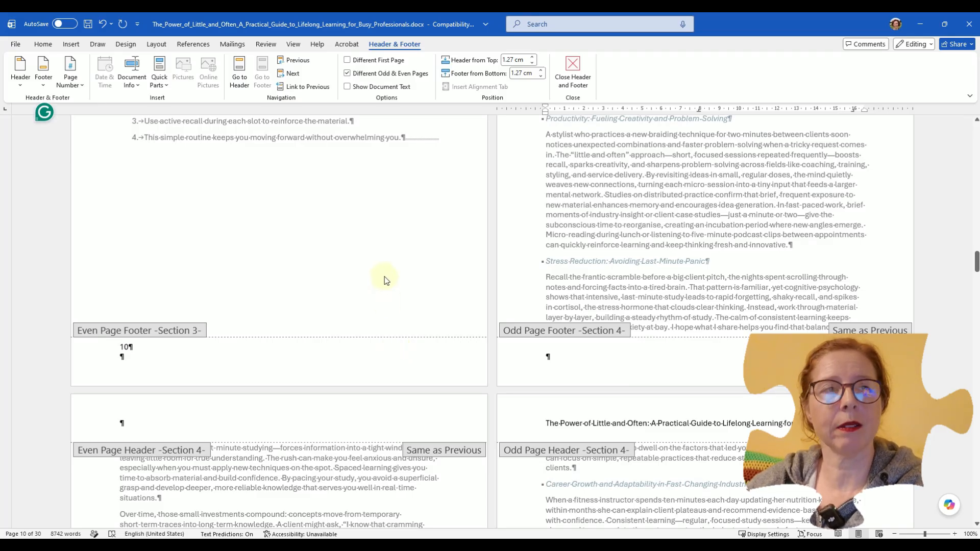
pyautogui.scroll(18, 384, 280)
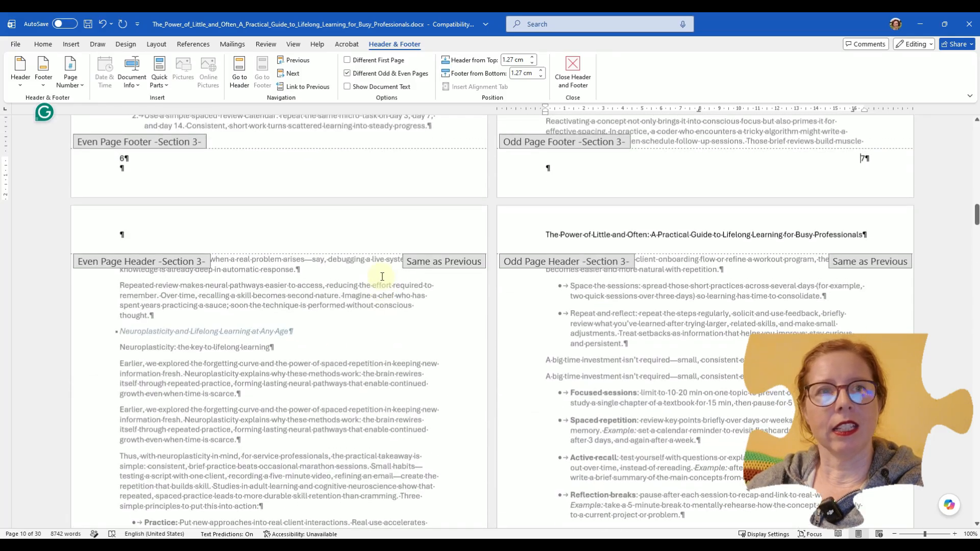
pyautogui.scroll(15, 381, 277)
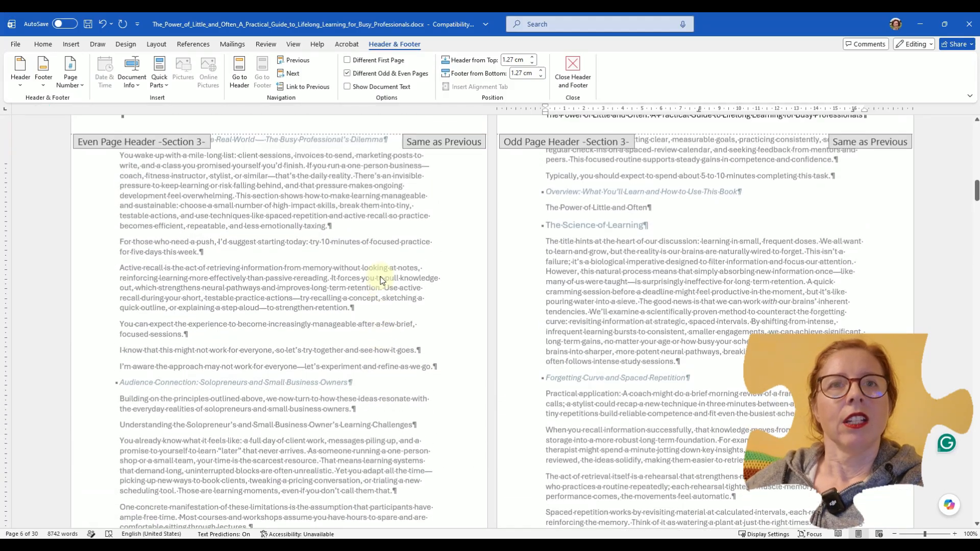
pyautogui.scroll(3, 380, 280)
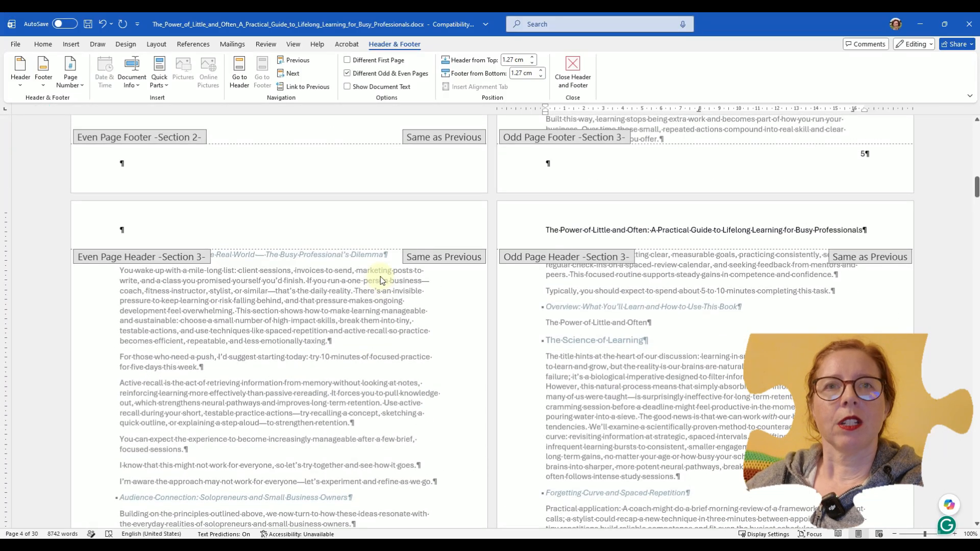